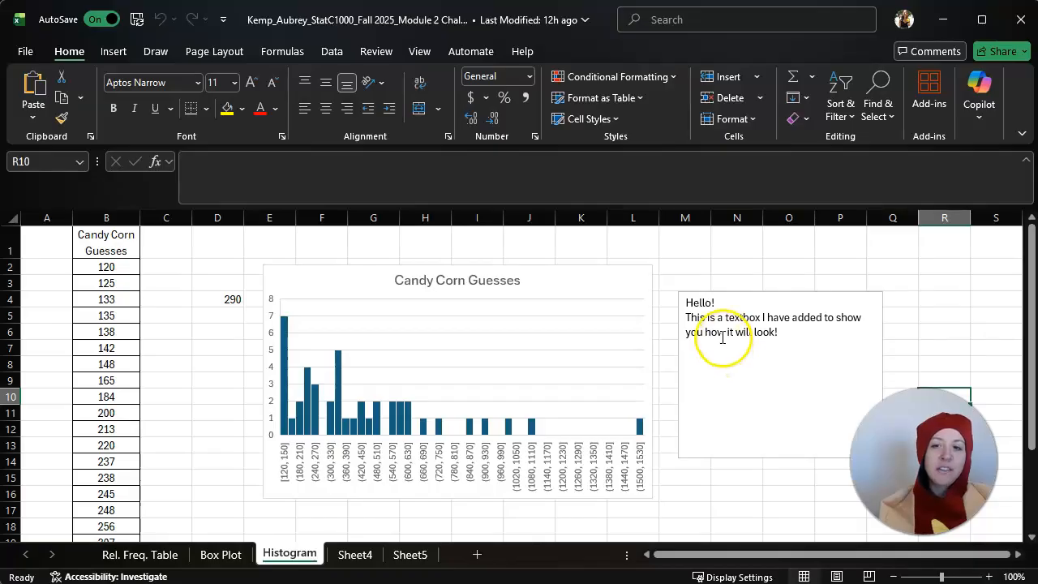
Delete the text box with the greeting beside the candy corn histogram
{"action": "left_click", "coordinate": [715, 300]}
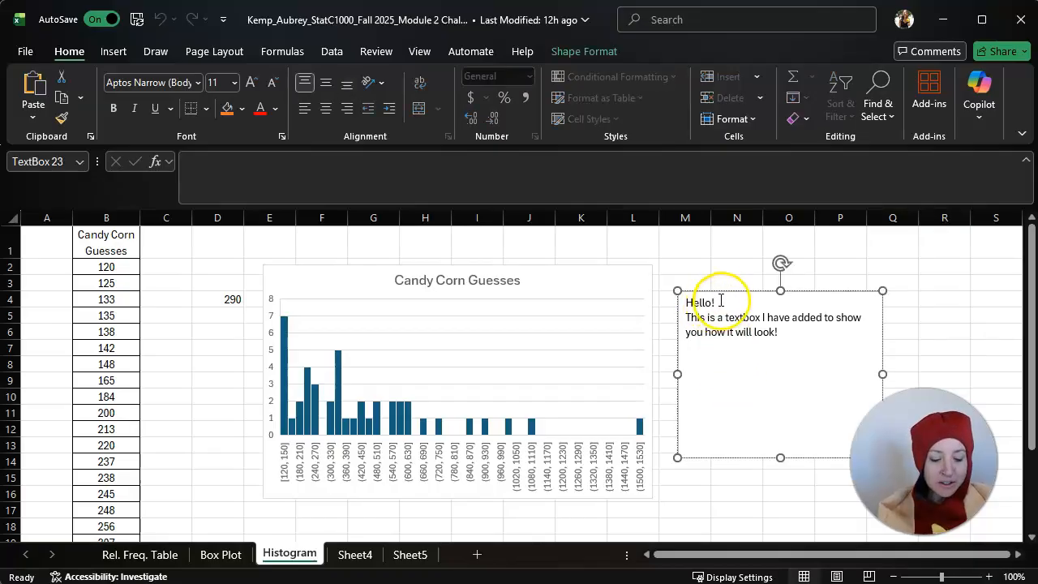
{"action": "left_click", "coordinate": [725, 289]}
{"action": "key", "text": "Delete"}
{"action": "left_click", "coordinate": [725, 290]}
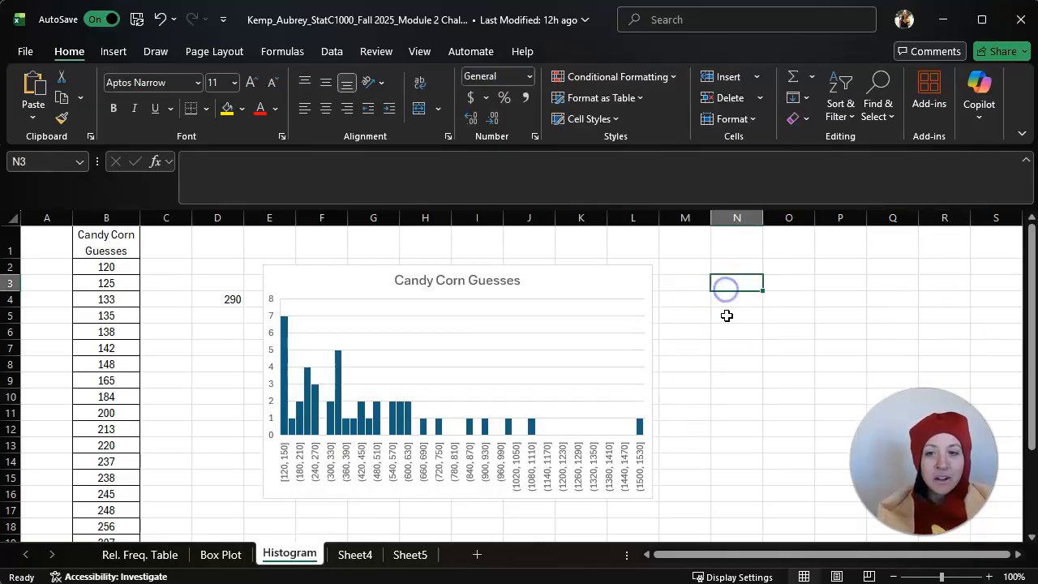
Insert a blank text box, place it in the empty area beside the histogram, and enlarge it
{"action": "left_click", "coordinate": [697, 280]}
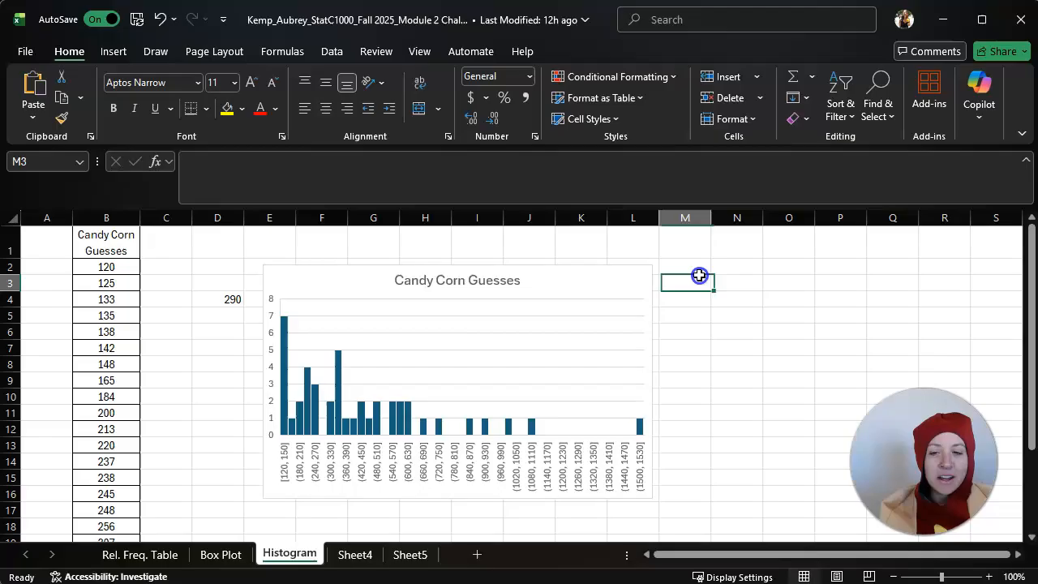
{"action": "left_click", "coordinate": [114, 52]}
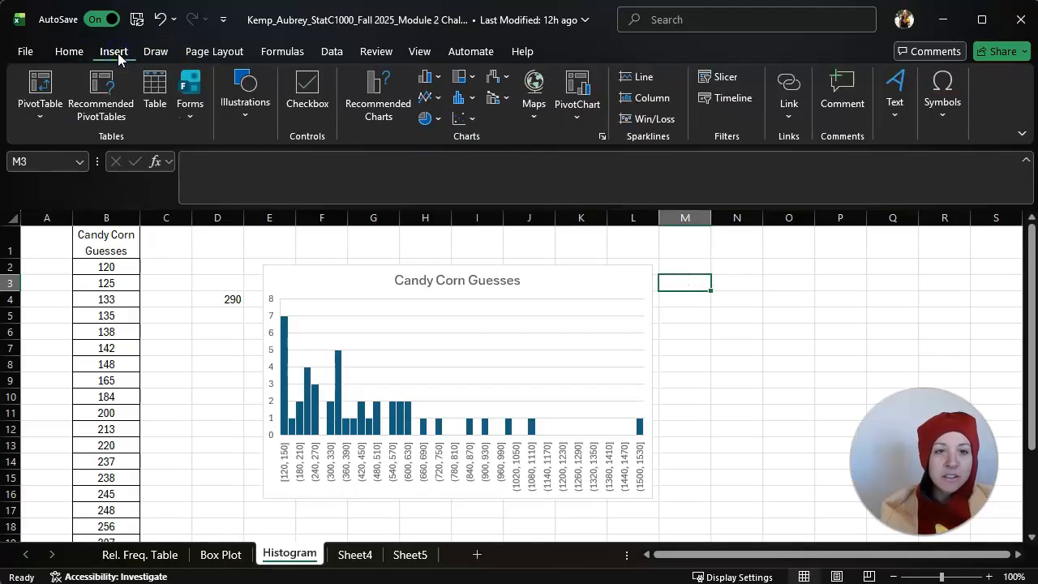
{"action": "left_click", "coordinate": [904, 91]}
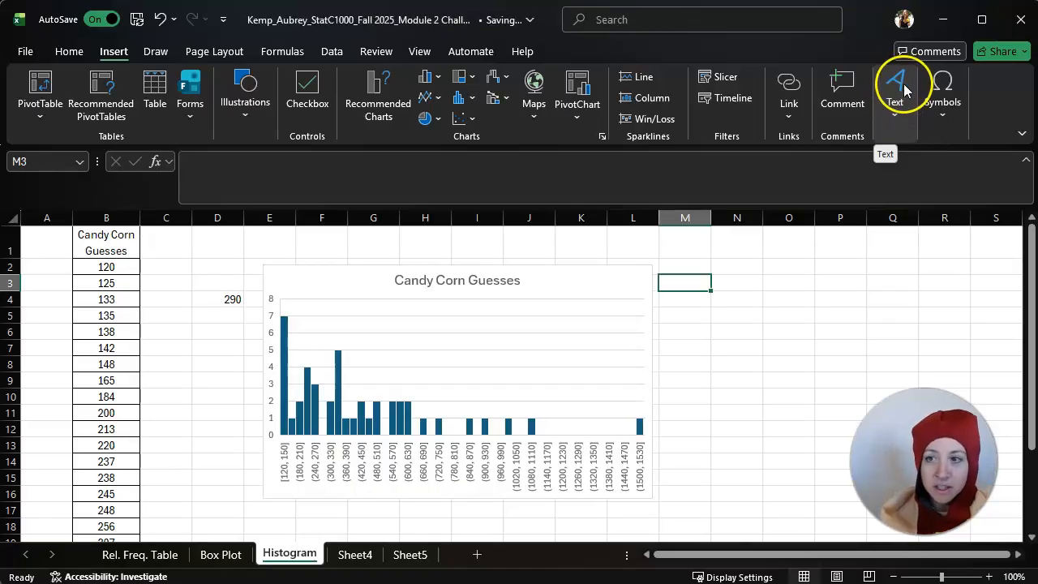
{"action": "left_click", "coordinate": [903, 91]}
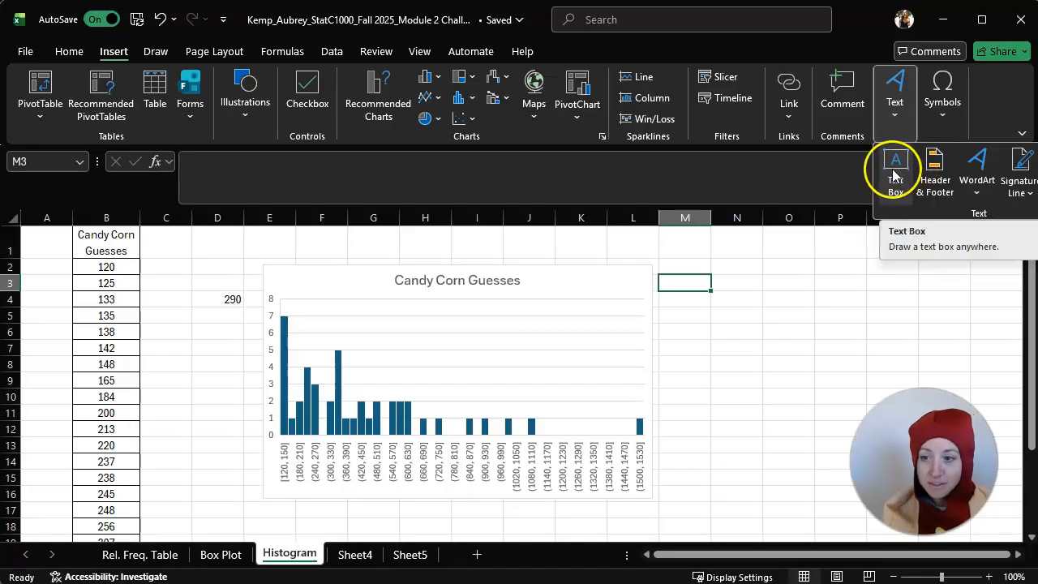
{"action": "left_click", "coordinate": [895, 176]}
{"action": "left_click_drag", "start_coordinate": [534, 350], "coordinate": [756, 309]}
{"action": "left_click_drag", "start_coordinate": [782, 381], "coordinate": [936, 472]}
{"action": "left_click_drag", "start_coordinate": [857, 306], "coordinate": [943, 339]}
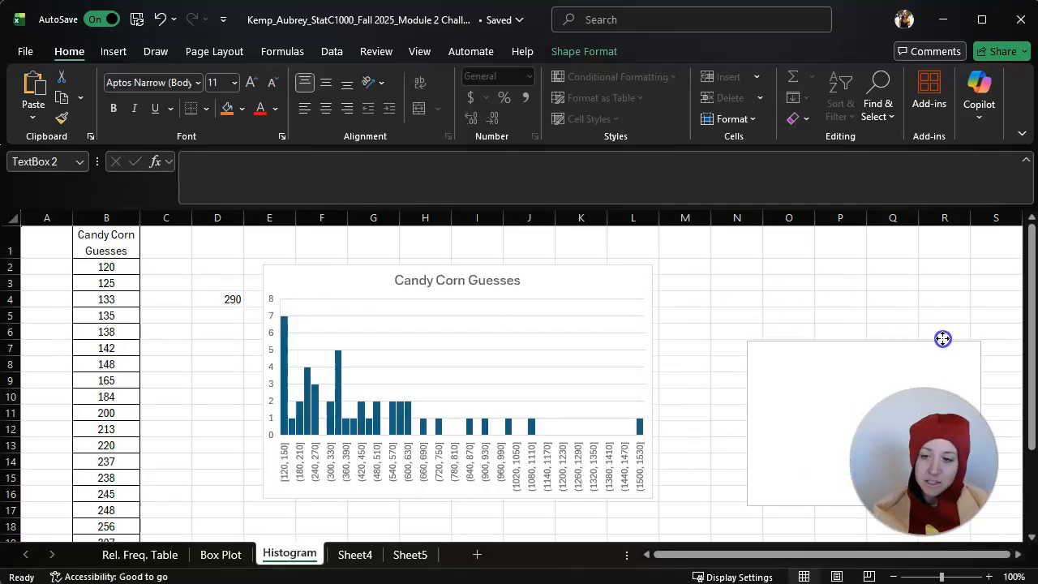
{"action": "left_click", "coordinate": [778, 347]}
{"action": "left_click_drag", "start_coordinate": [750, 341], "coordinate": [693, 262]}
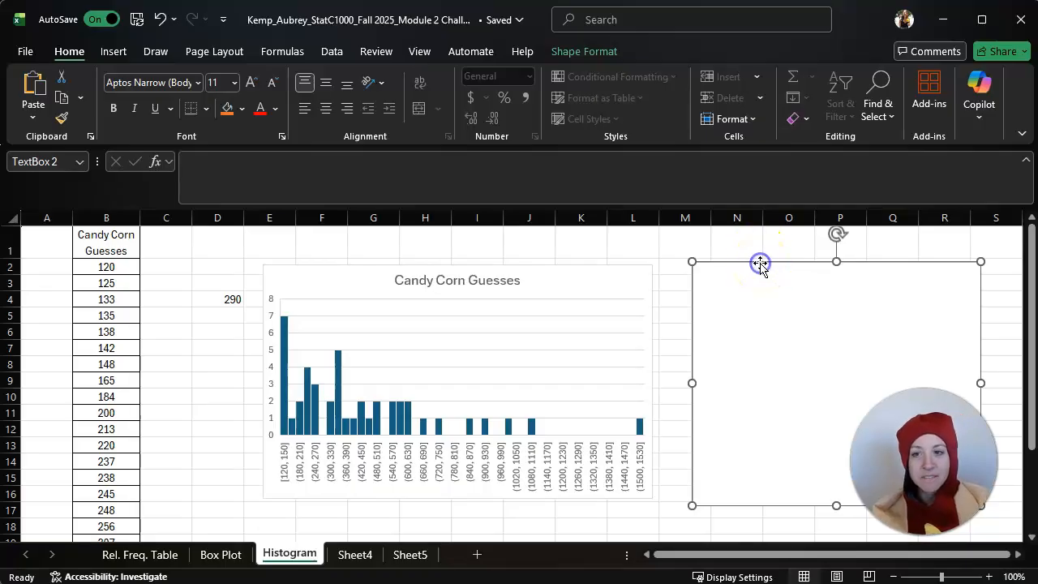
Delete the blank text box beside the histogram
{"action": "key", "text": "Delete"}
{"action": "left_click", "coordinate": [782, 322]}
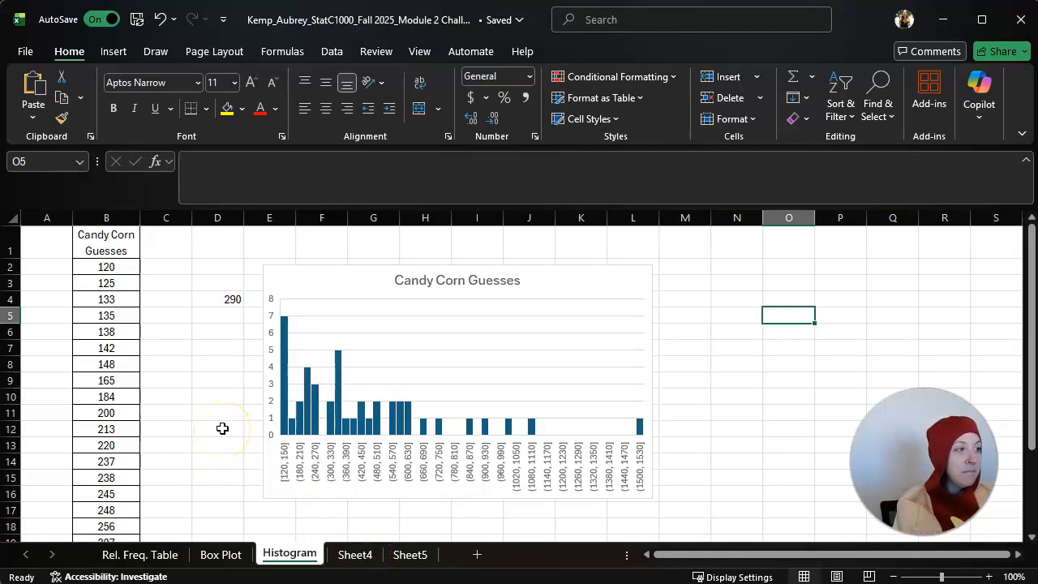
Rename Sheet4 as MoCT
{"action": "left_click", "coordinate": [207, 379]}
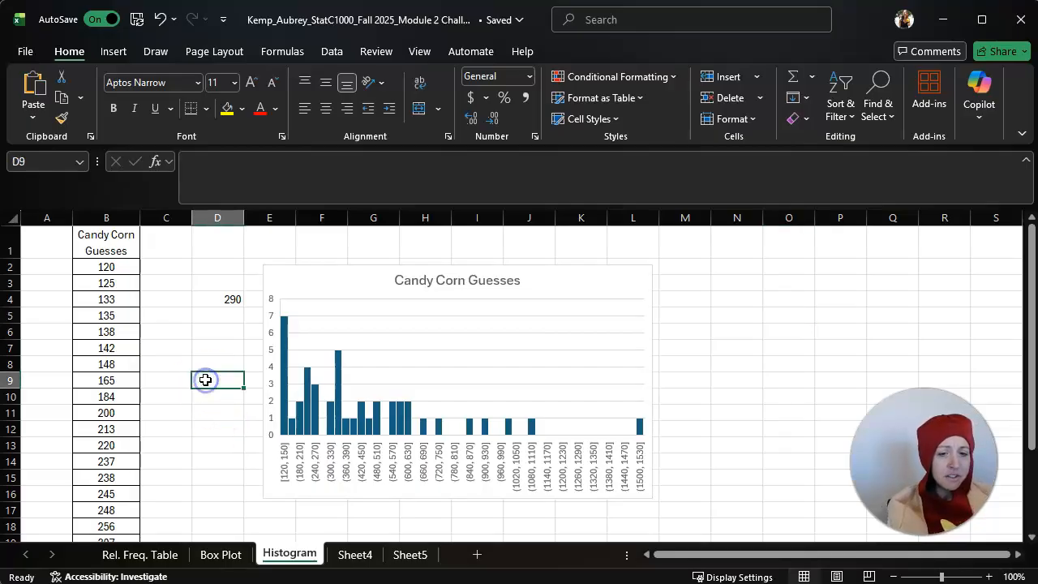
{"action": "right_click", "coordinate": [354, 558]}
{"action": "left_click", "coordinate": [405, 329]}
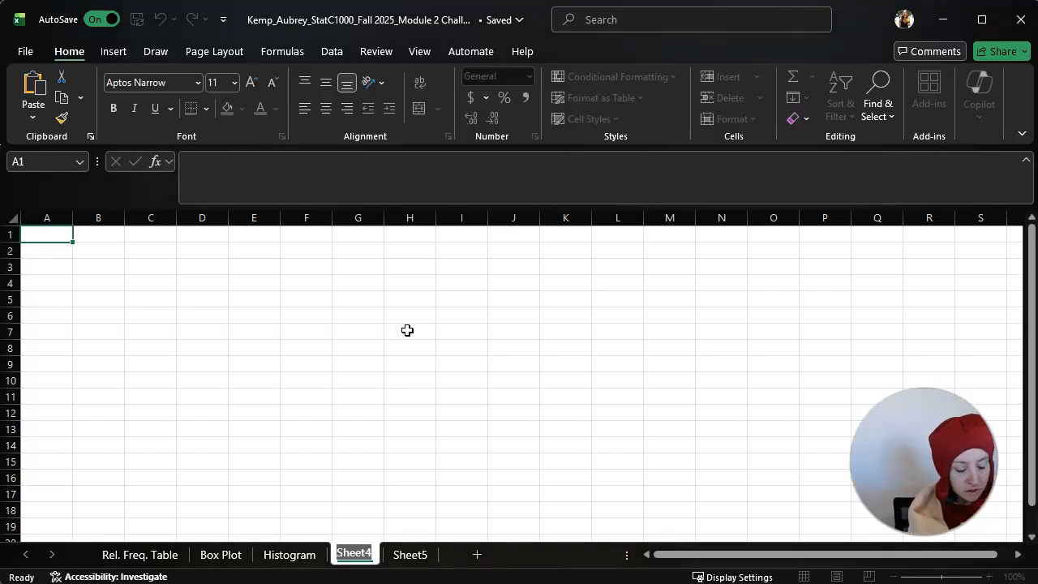
{"action": "type", "text": "MoCT"}
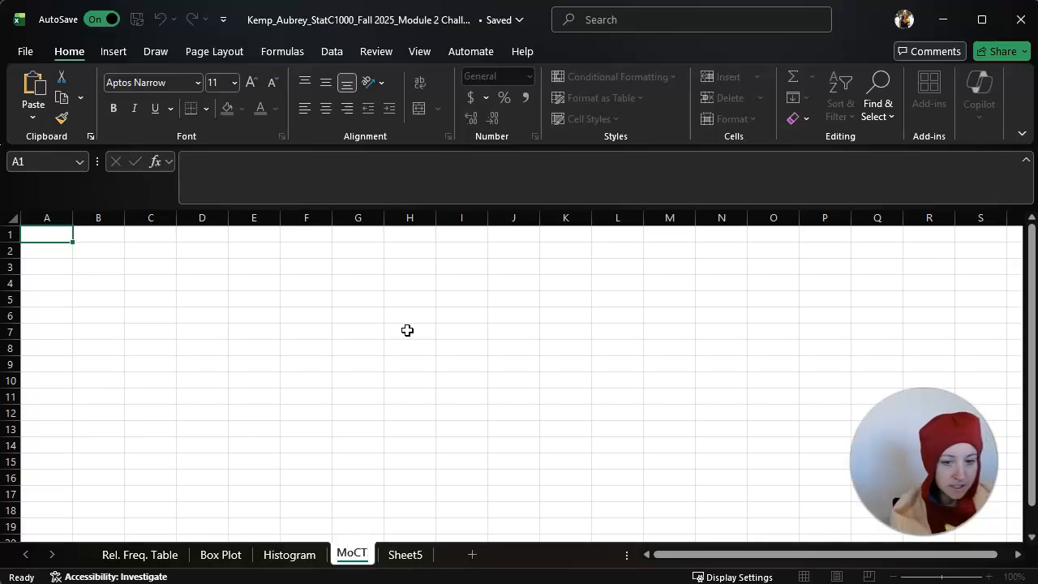
{"action": "left_click", "coordinate": [407, 330]}
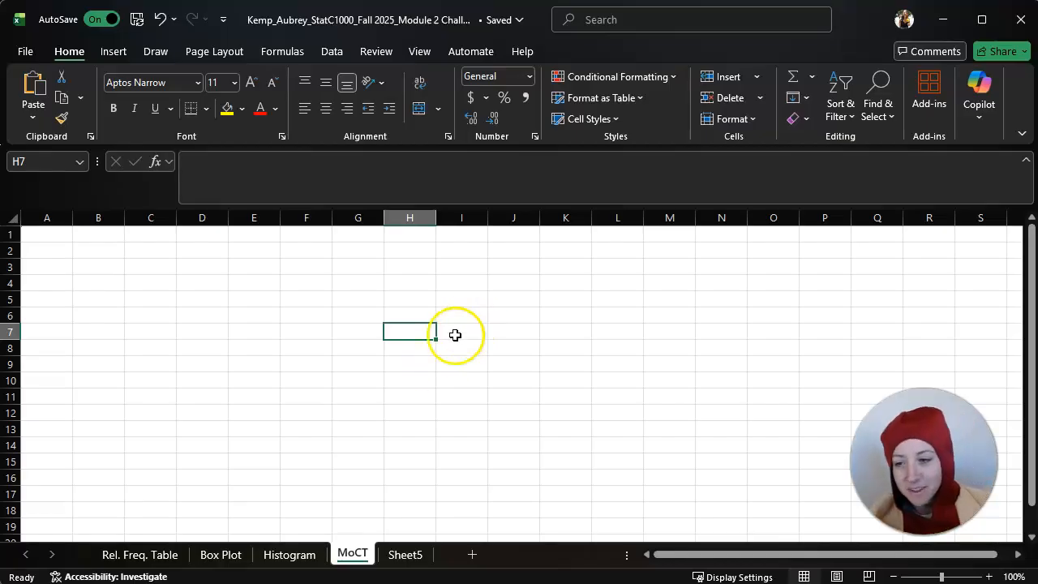
Copy the Candy Corn Guesses column from the Histogram sheet into column B of the MoCT sheet
{"action": "left_click", "coordinate": [289, 555]}
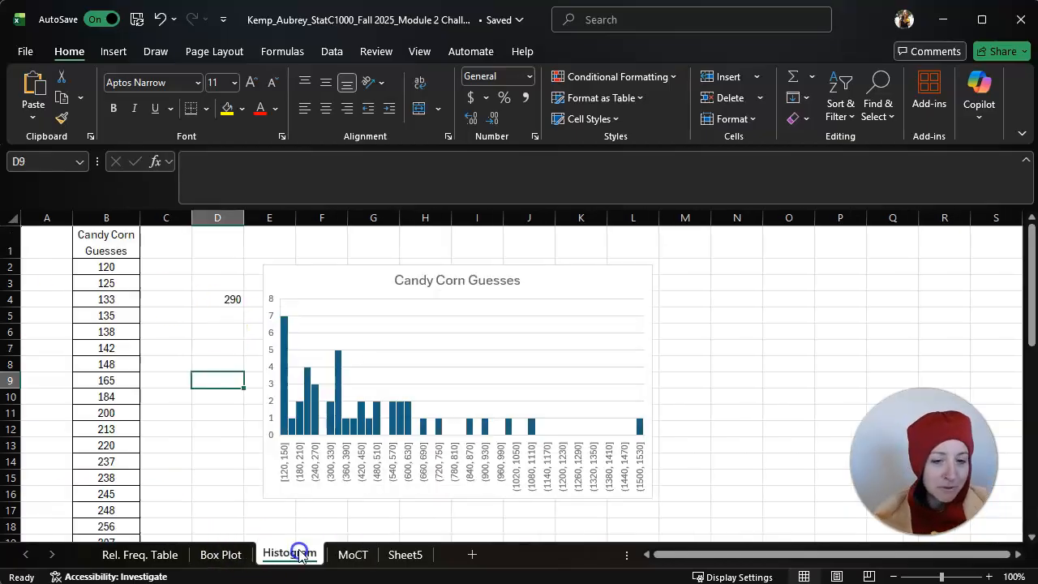
{"action": "left_click", "coordinate": [113, 216]}
{"action": "key", "text": "ctrl+c"}
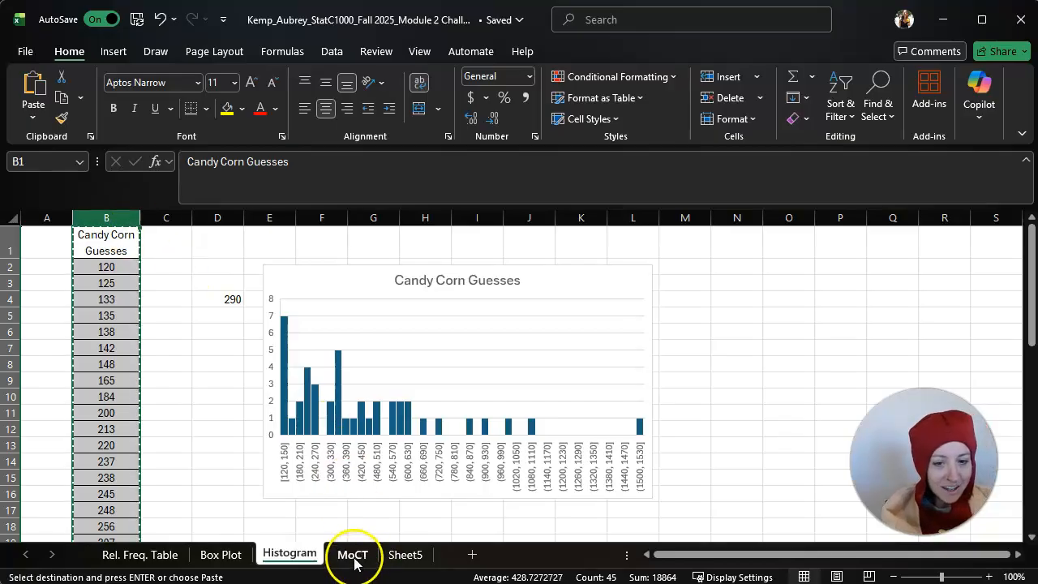
{"action": "left_click", "coordinate": [352, 555]}
{"action": "left_click", "coordinate": [106, 218]}
{"action": "key", "text": "ctrl+v"}
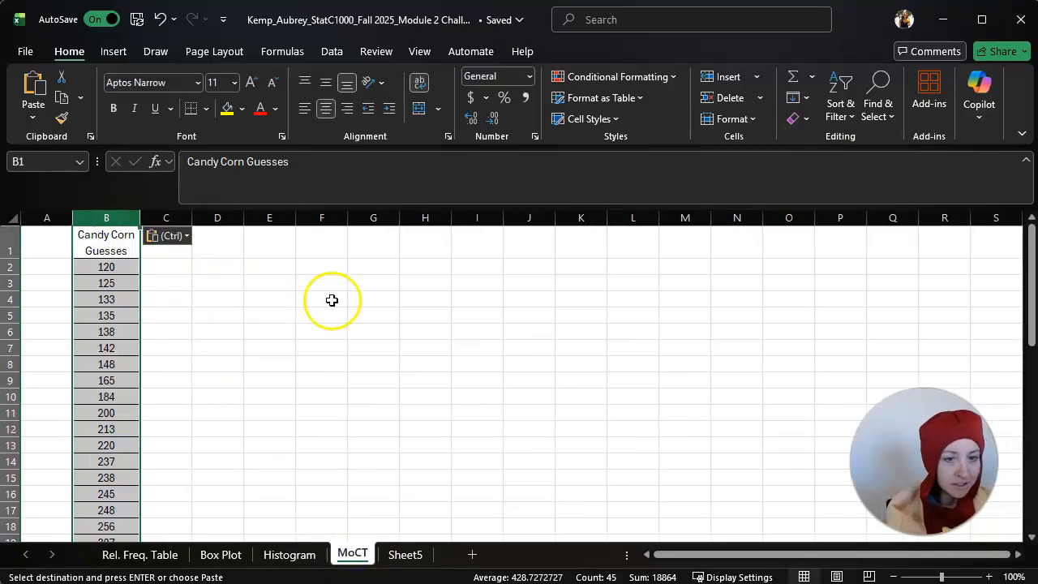
{"action": "left_click", "coordinate": [334, 300]}
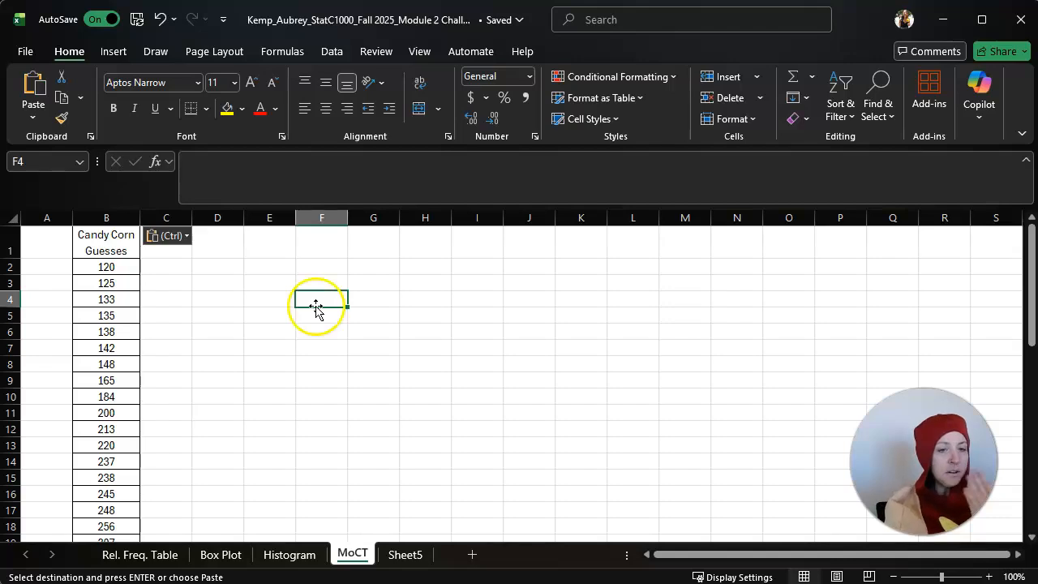
Enter the labels mean, median and mode in D3:D5 and widen column D slightly
{"action": "left_click", "coordinate": [233, 282]}
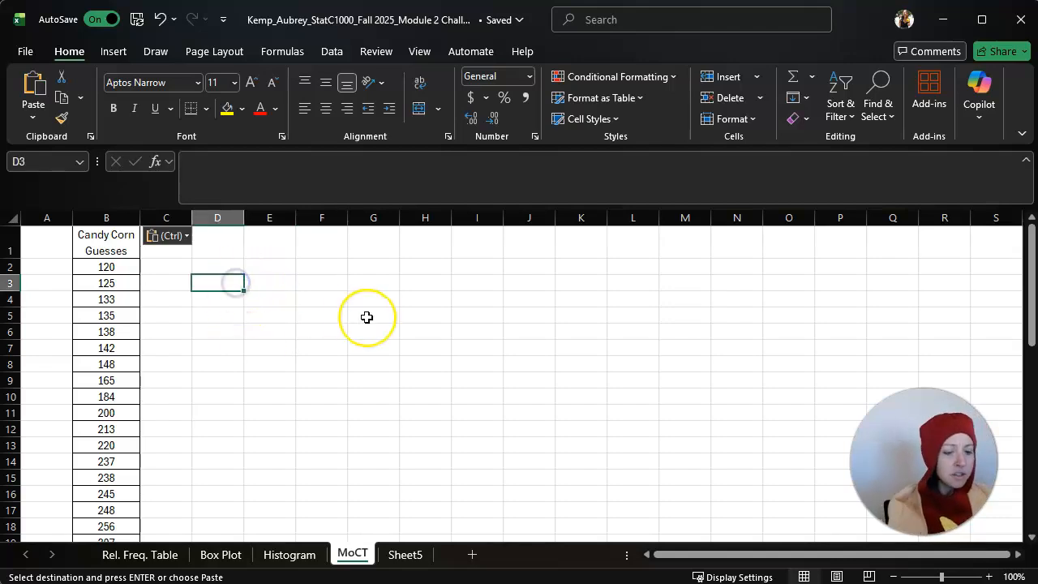
{"action": "type", "text": "mean"}
{"action": "key", "text": "Return"}
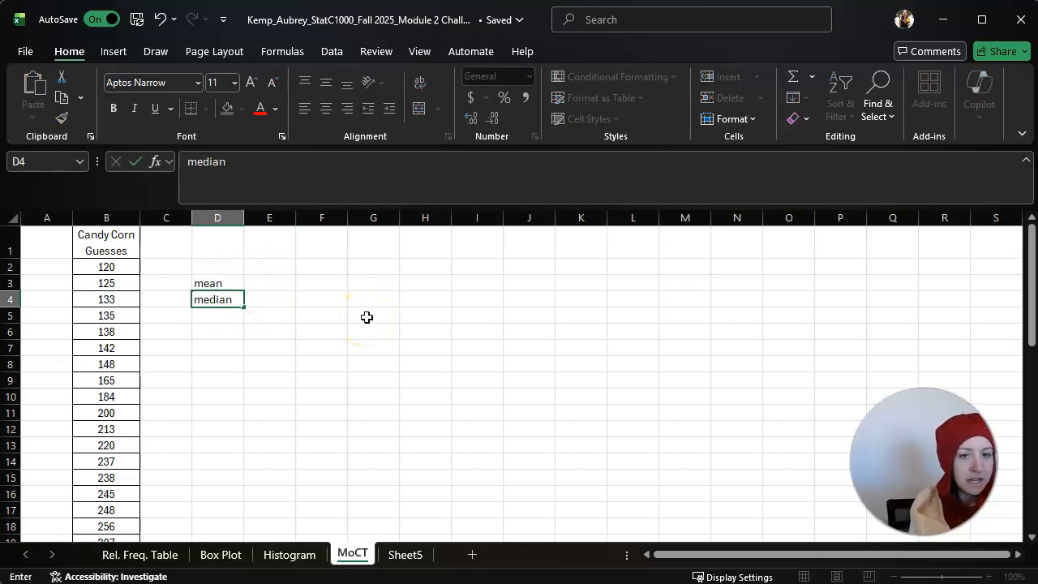
{"action": "key", "text": "Return"}
{"action": "type", "text": "mode"}
{"action": "key", "text": "Return"}
{"action": "left_click_drag", "start_coordinate": [244, 218], "coordinate": [256, 216]}
{"action": "left_click", "coordinate": [341, 284]}
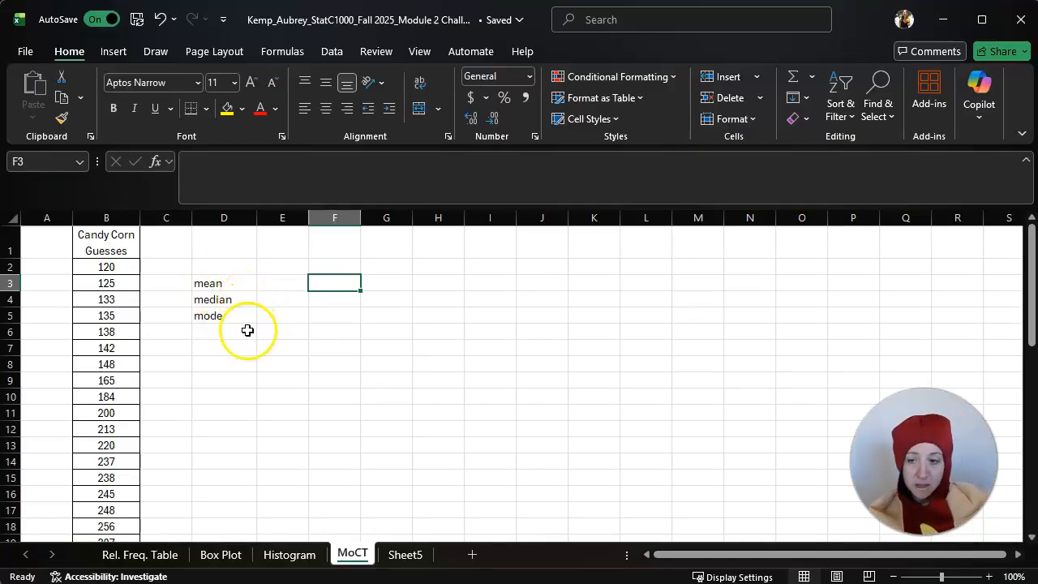
Review the layout of the Rel. Freq. Table and Box Plot sheets, and return to the MoCT sheet
{"action": "left_click", "coordinate": [130, 556]}
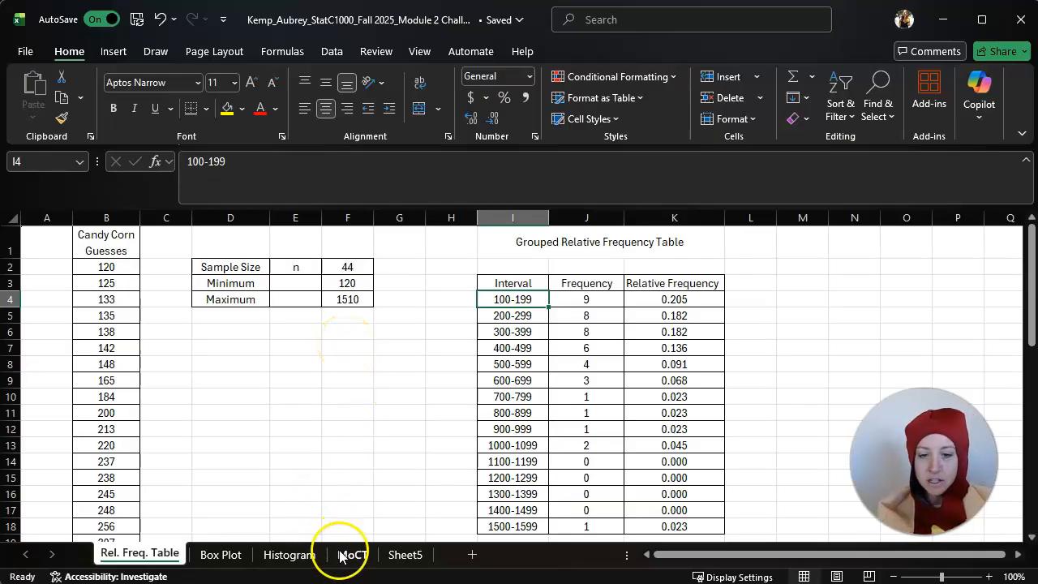
{"action": "left_click", "coordinate": [218, 555]}
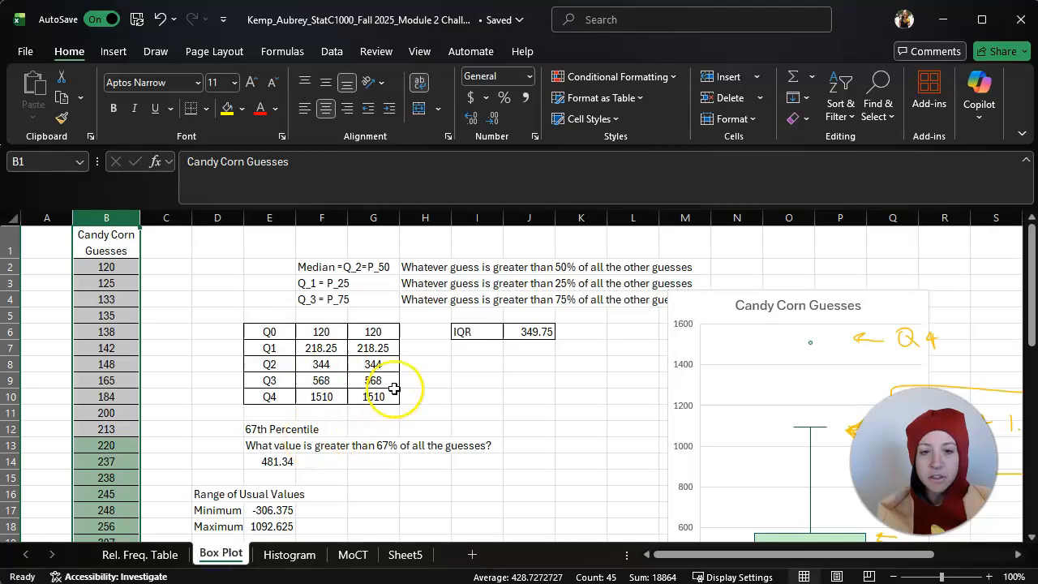
{"action": "left_click", "coordinate": [158, 556]}
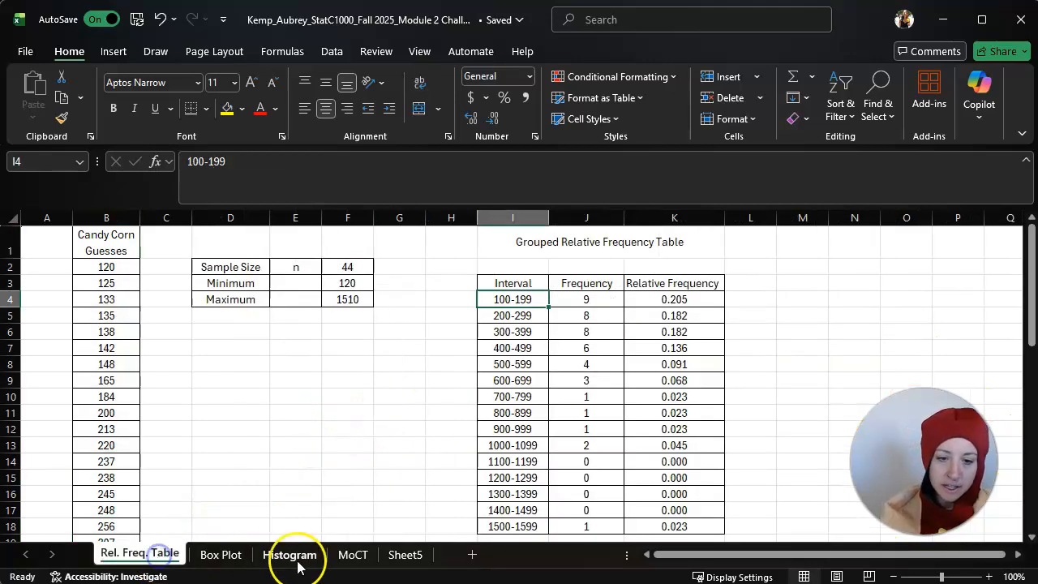
{"action": "left_click", "coordinate": [352, 556]}
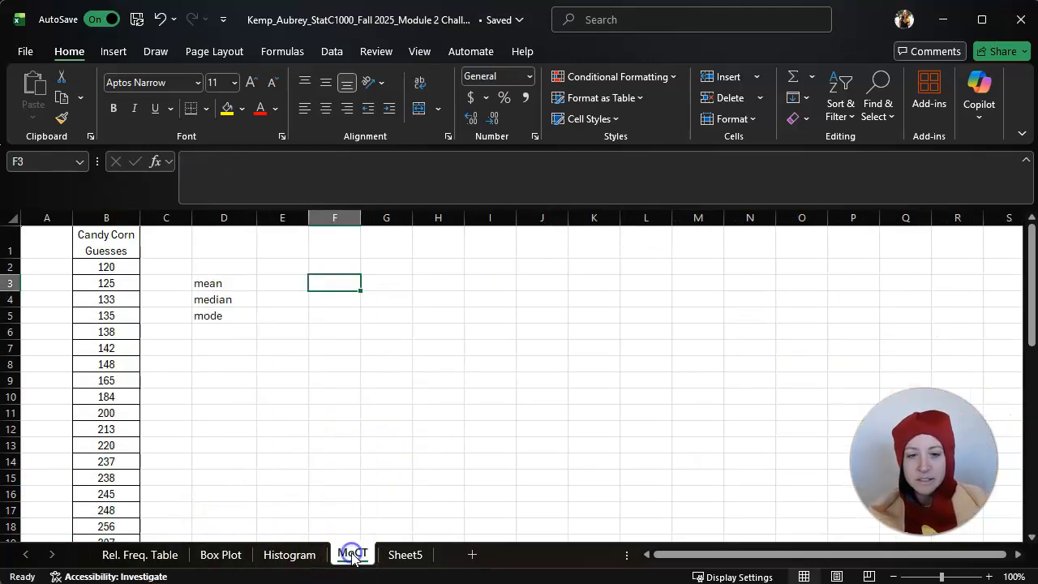
Select the guesses in B2:B45 to check their average, count and sum in the status bar
{"action": "left_click", "coordinate": [291, 284]}
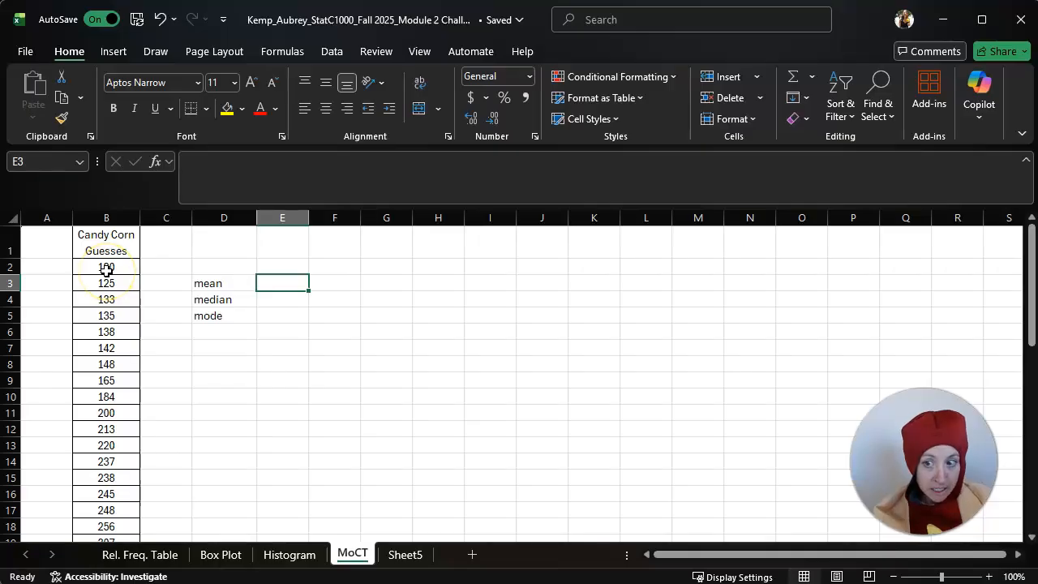
{"action": "left_click_drag", "start_coordinate": [105, 270], "coordinate": [106, 514]}
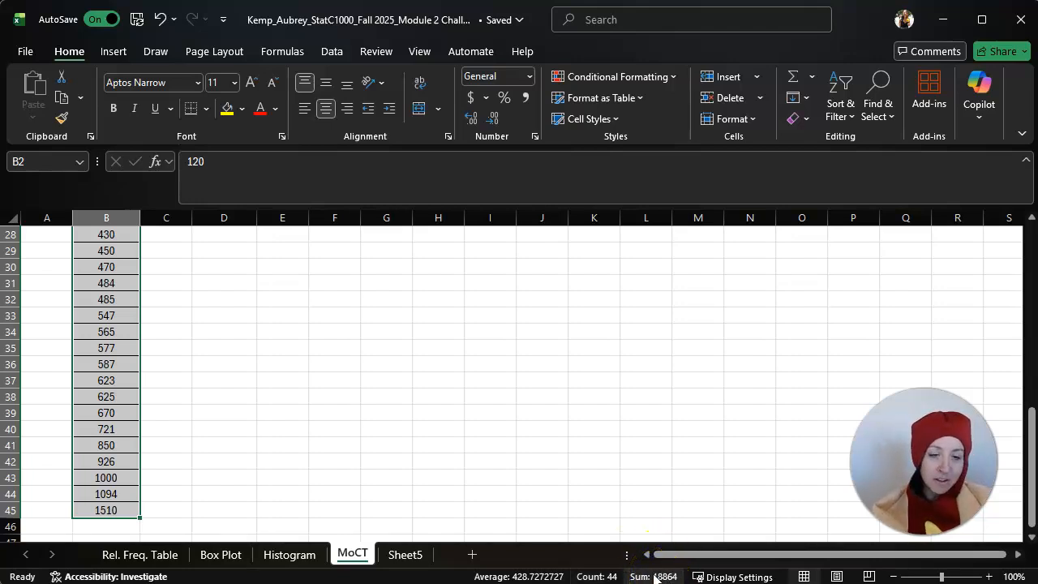
{"action": "left_click", "coordinate": [598, 441]}
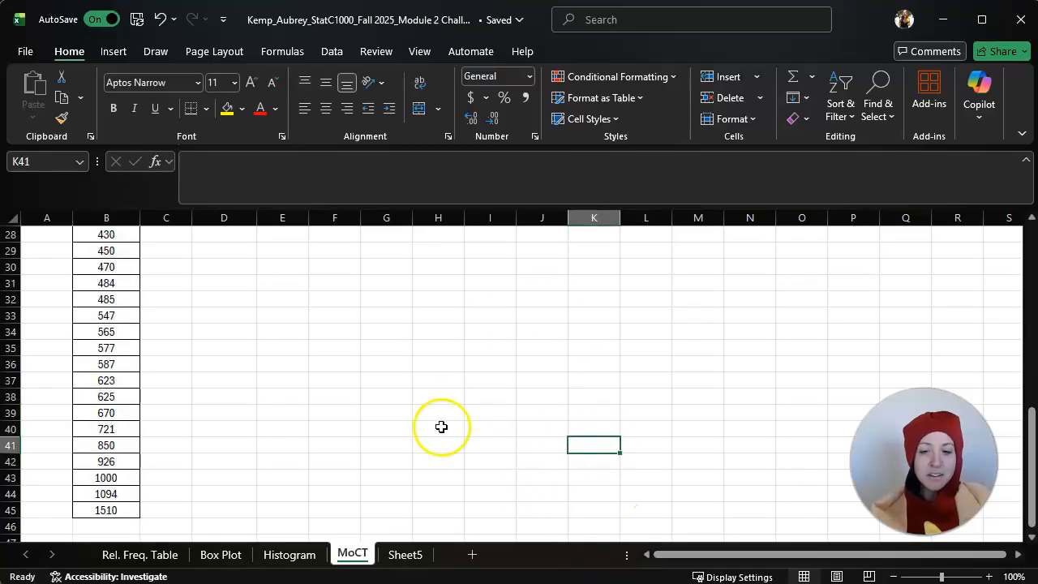
Enter the sample values 1, 2 and 3 in G32:G34
{"action": "left_click", "coordinate": [382, 298]}
{"action": "type", "text": "1"}
{"action": "key", "text": "Return"}
{"action": "type", "text": "2"}
{"action": "key", "text": "Return"}
{"action": "type", "text": "3"}
{"action": "key", "text": "Return"}
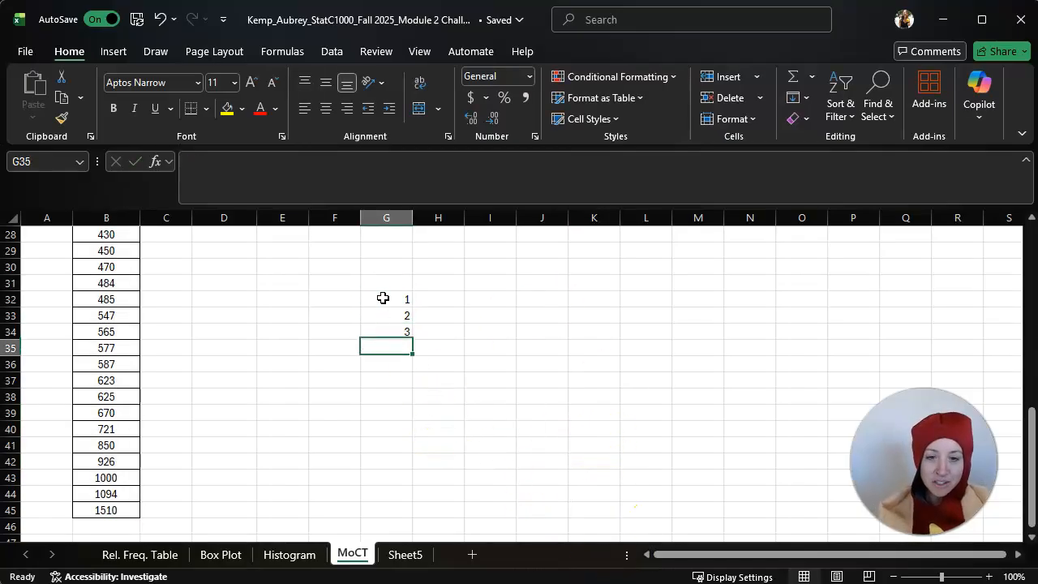
Compare the status bar's average, count and sum for G32:G34 alone and for selections that include surrounding blank cells
{"action": "left_click", "coordinate": [507, 334]}
{"action": "left_click_drag", "start_coordinate": [393, 297], "coordinate": [397, 327]}
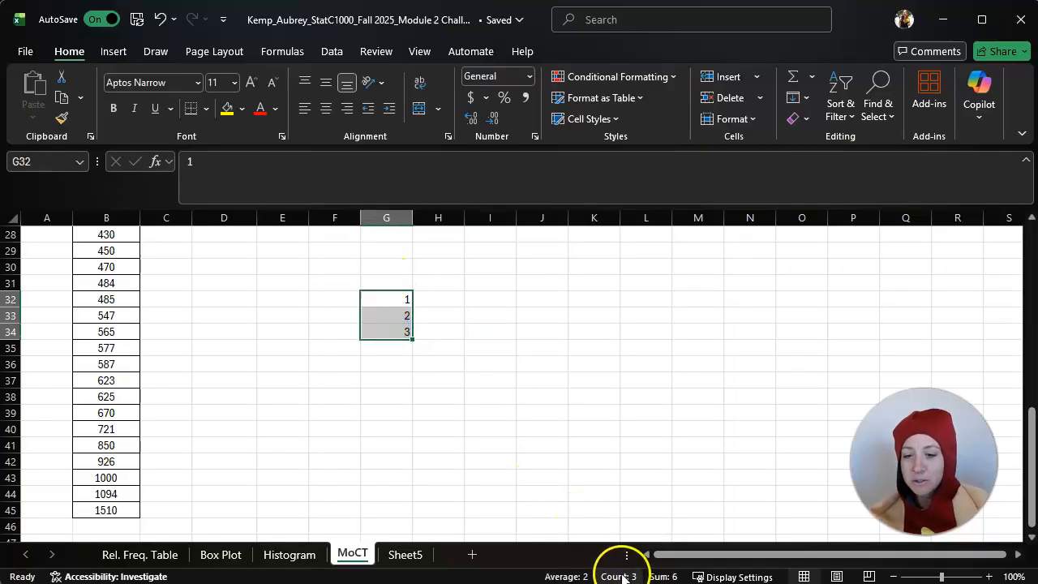
{"action": "left_click", "coordinate": [500, 336]}
{"action": "left_click_drag", "start_coordinate": [387, 297], "coordinate": [392, 427]}
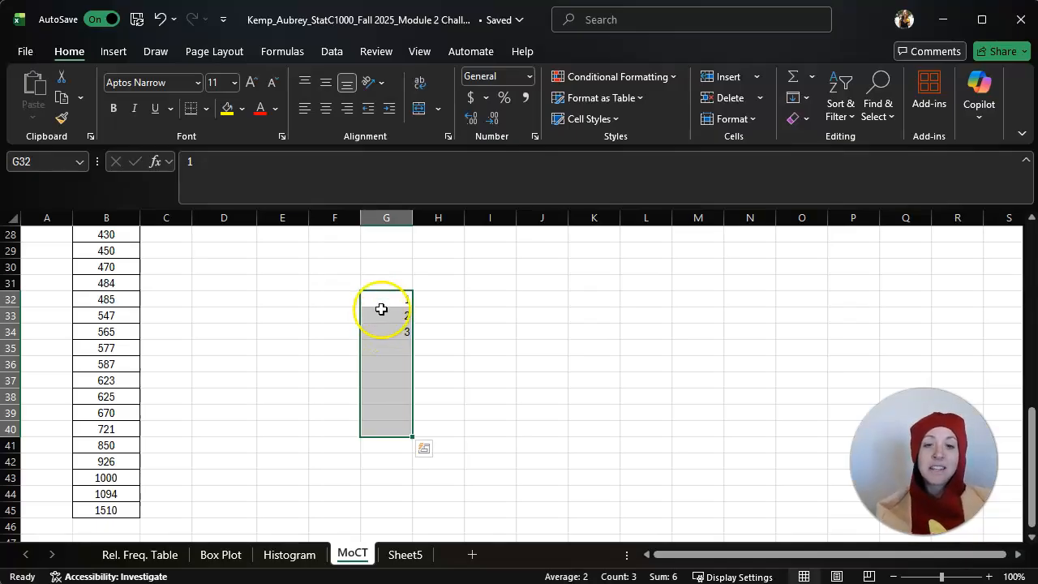
{"action": "left_click", "coordinate": [381, 303]}
{"action": "left_click", "coordinate": [380, 325]}
{"action": "left_click", "coordinate": [380, 315]}
{"action": "left_click", "coordinate": [462, 312]}
{"action": "left_click_drag", "start_coordinate": [390, 284], "coordinate": [393, 341]}
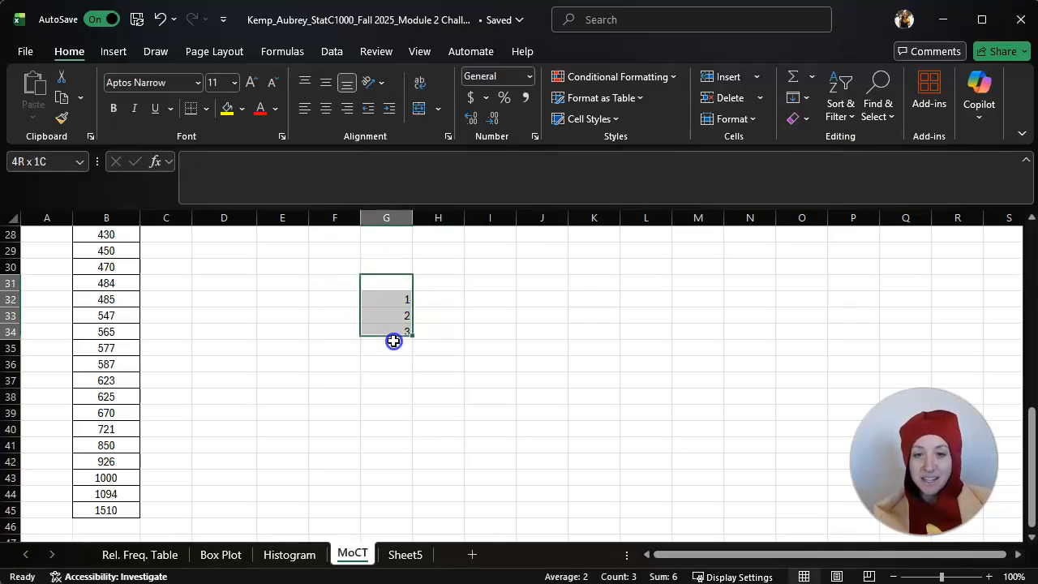
{"action": "left_click", "coordinate": [575, 342]}
{"action": "left_click_drag", "start_coordinate": [400, 277], "coordinate": [399, 352]}
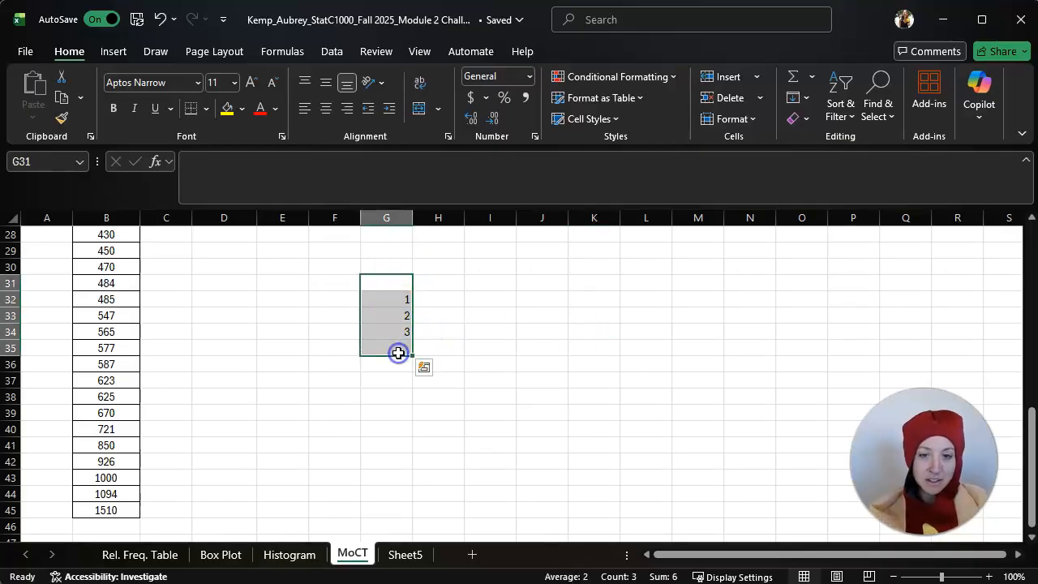
{"action": "left_click", "coordinate": [512, 330]}
Calculate the mean of the candy corn guesses in E3 with the AVERAGE function over B2:B45
{"action": "left_click", "coordinate": [264, 378]}
{"action": "scroll", "coordinate": [265, 382], "scroll_direction": "up", "scroll_amount": 9}
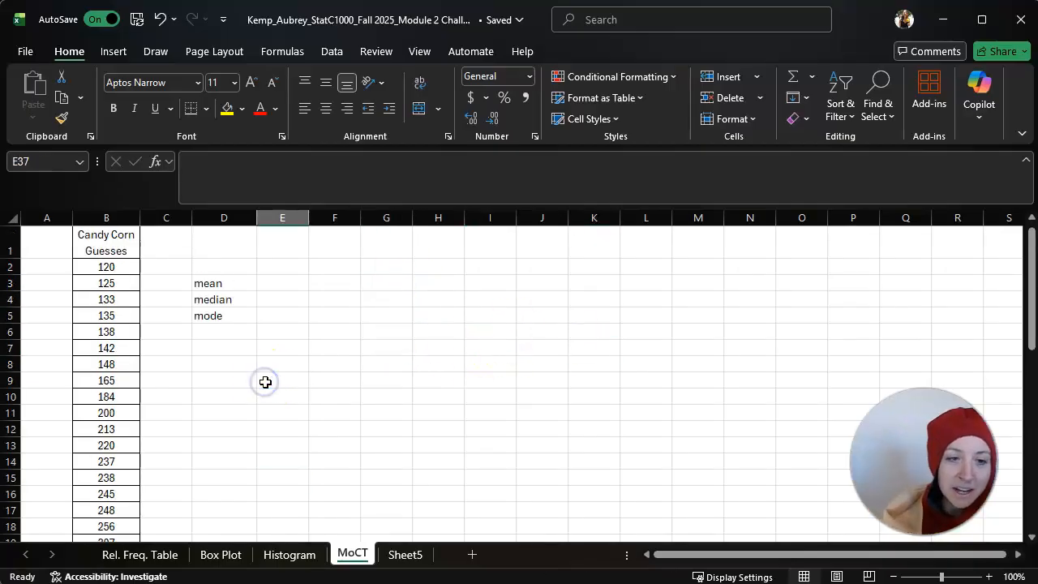
{"action": "left_click", "coordinate": [286, 280]}
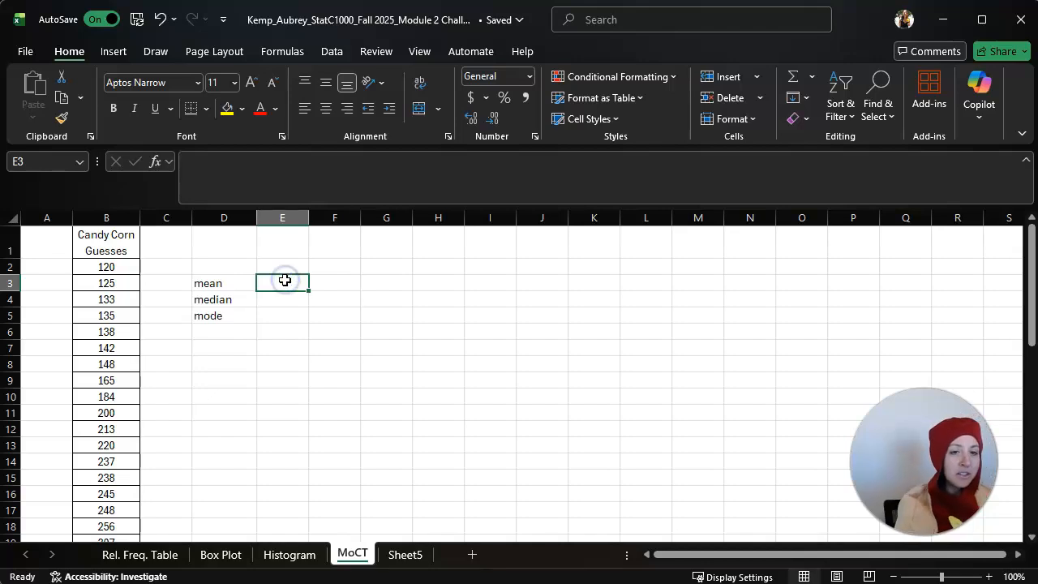
{"action": "type", "text": "=aver"}
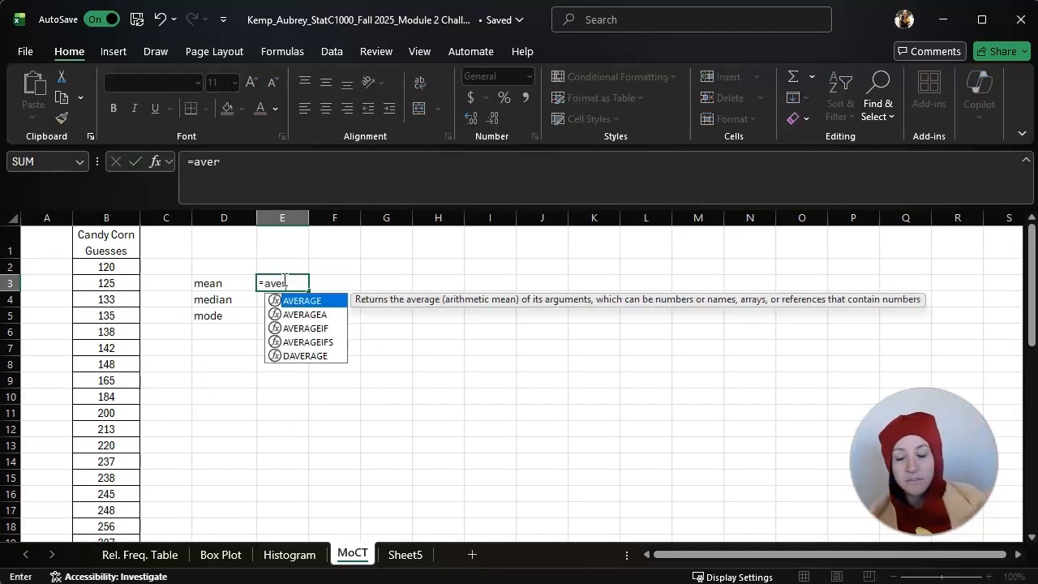
{"action": "left_click", "coordinate": [305, 305]}
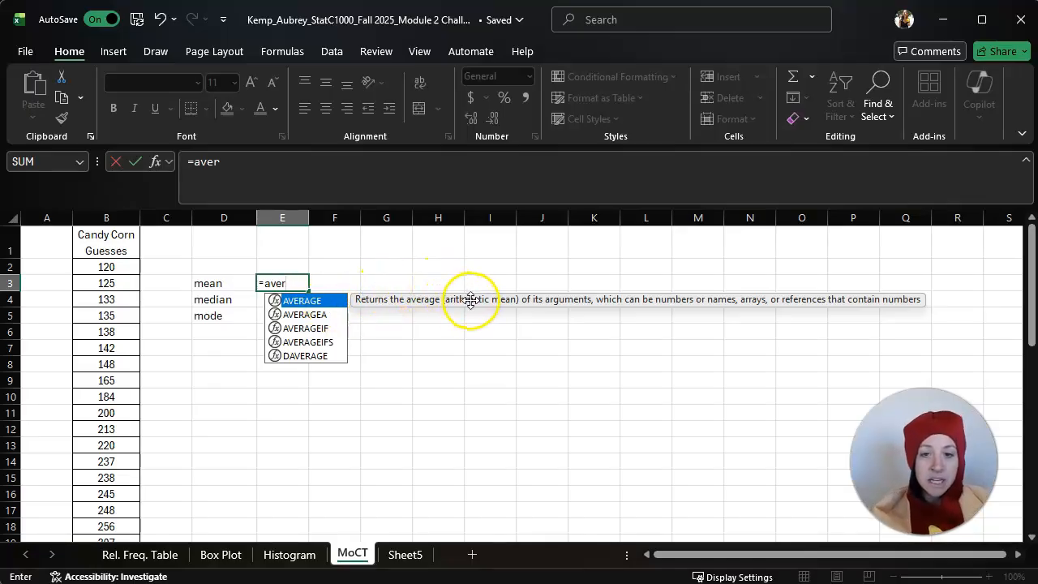
{"action": "double_click", "coordinate": [301, 301]}
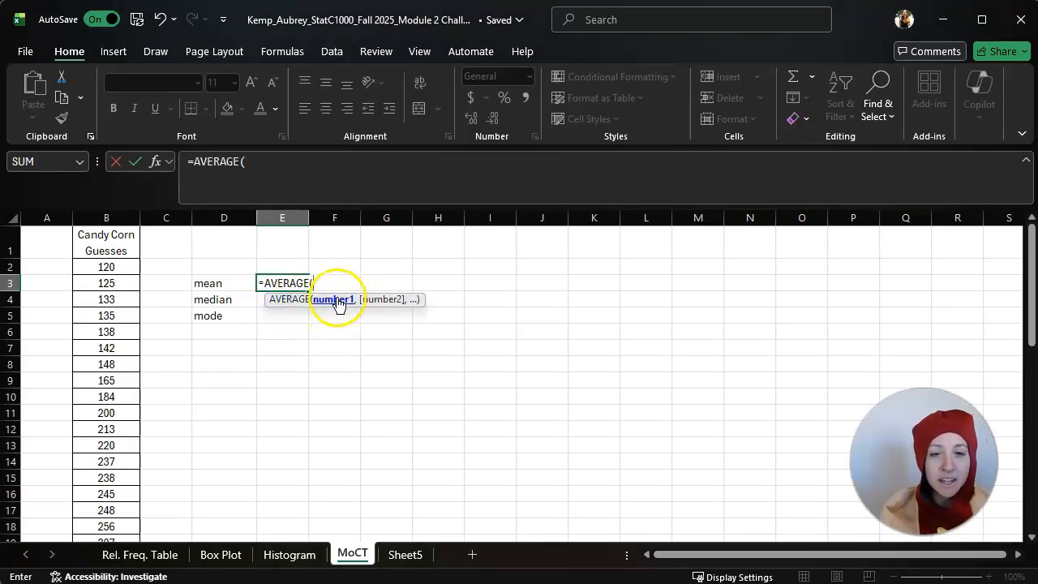
{"action": "left_click_drag", "start_coordinate": [107, 267], "coordinate": [105, 495]}
{"action": "scroll", "coordinate": [169, 427], "scroll_direction": "up", "scroll_amount": 9}
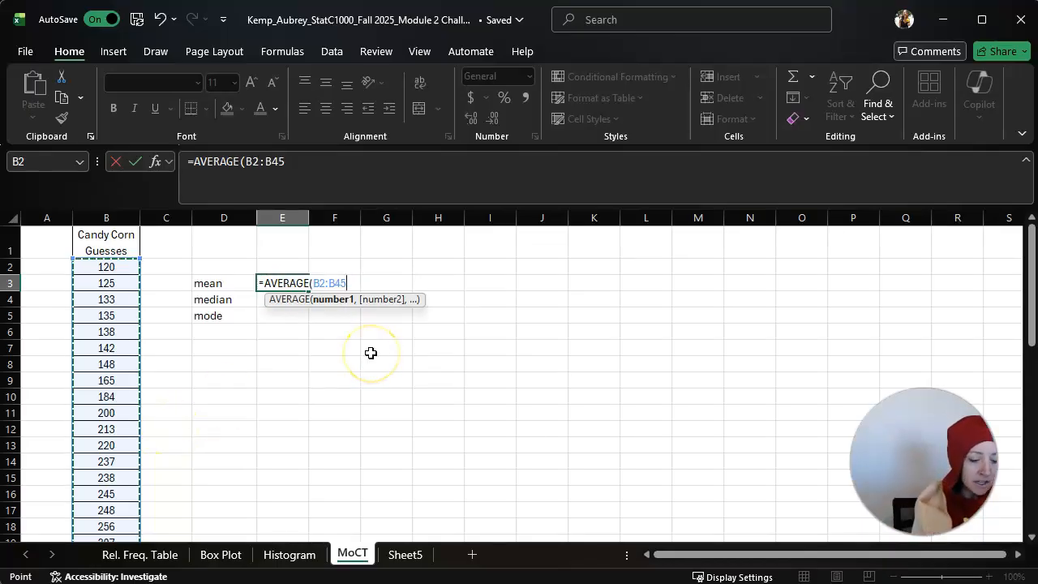
{"action": "key", "text": "Return"}
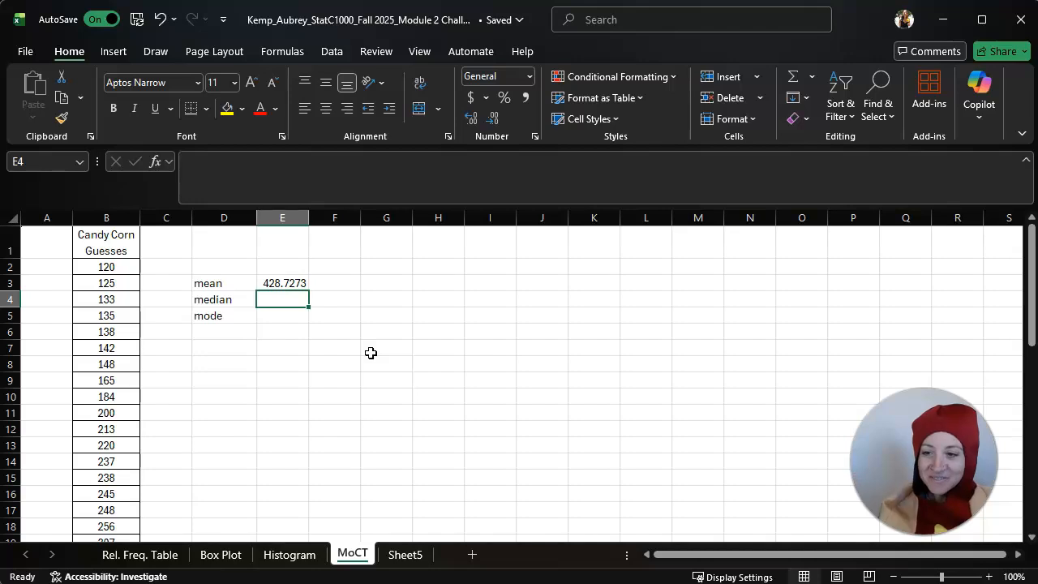
Enter the note "The average guess of all 44 guesses is 428.73" in F3 beside the mean
{"action": "left_click", "coordinate": [355, 282]}
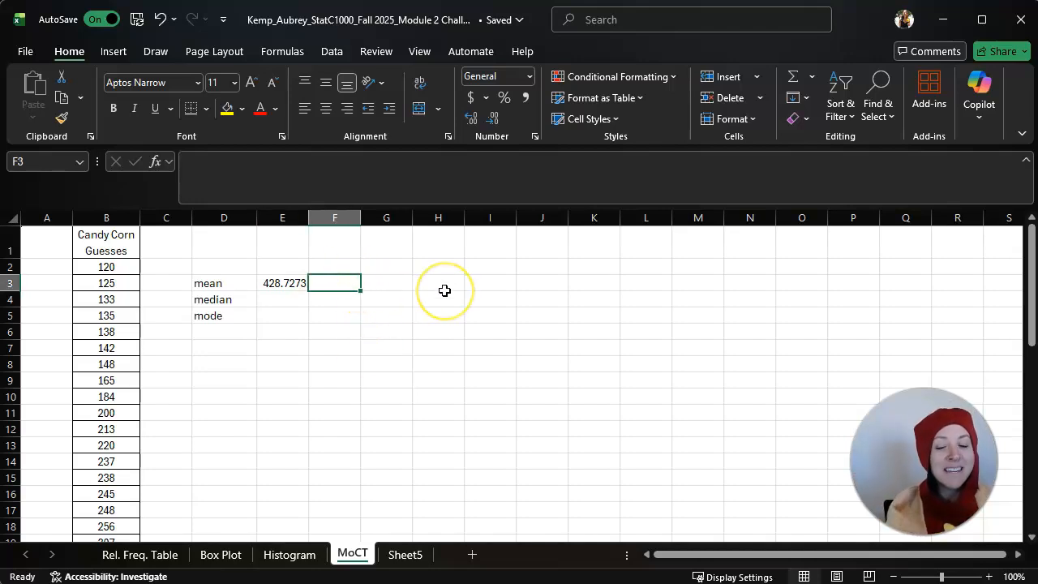
{"action": "type", "text": "The average guess of all"}
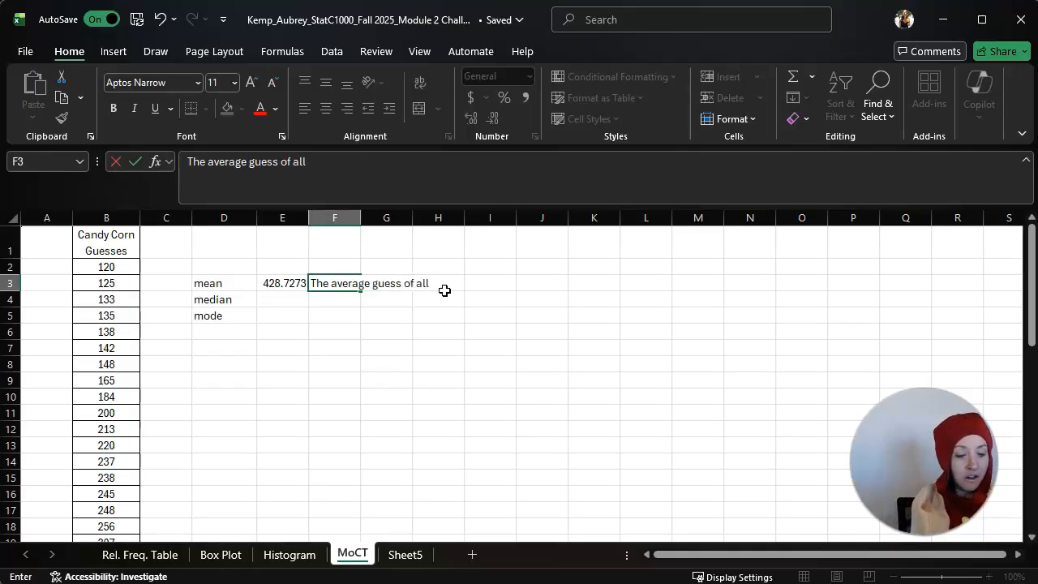
{"action": "type", "text": " 44 guesses is"}
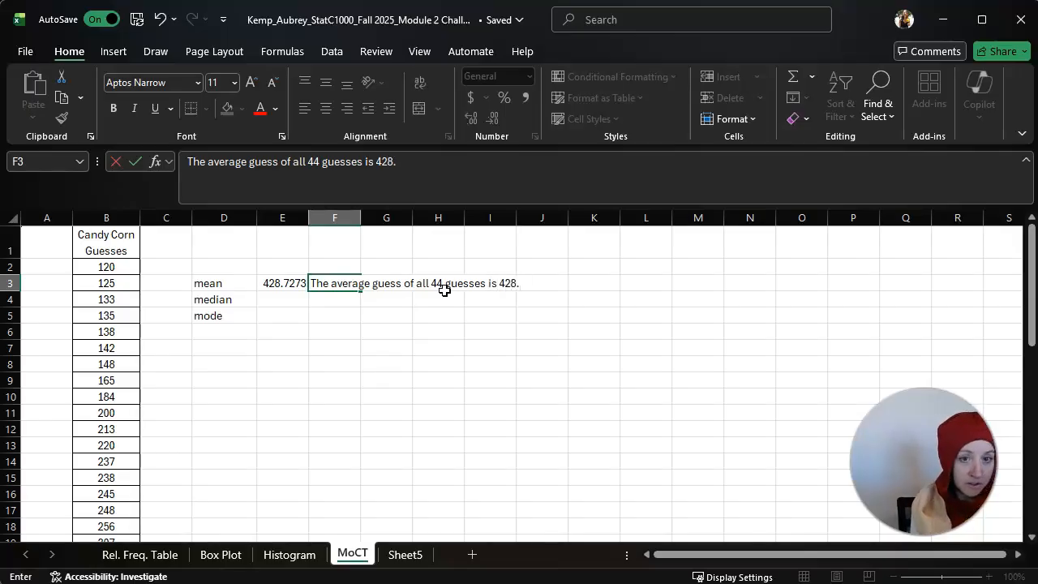
{"action": "type", "text": "428.73"}
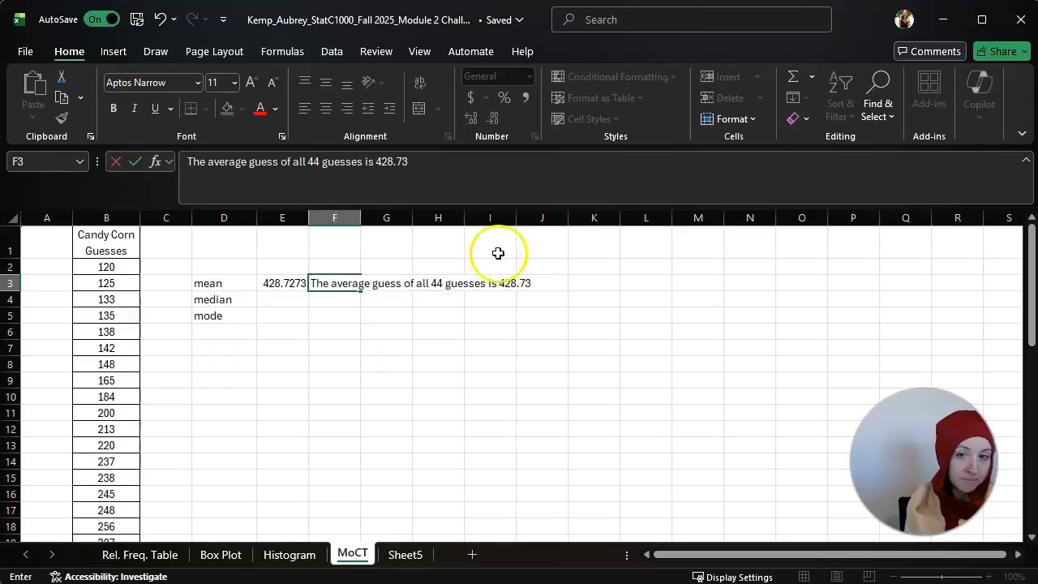
{"action": "left_click", "coordinate": [523, 313]}
Reduce the mean in E3 to two displayed decimal places
{"action": "left_click", "coordinate": [284, 281]}
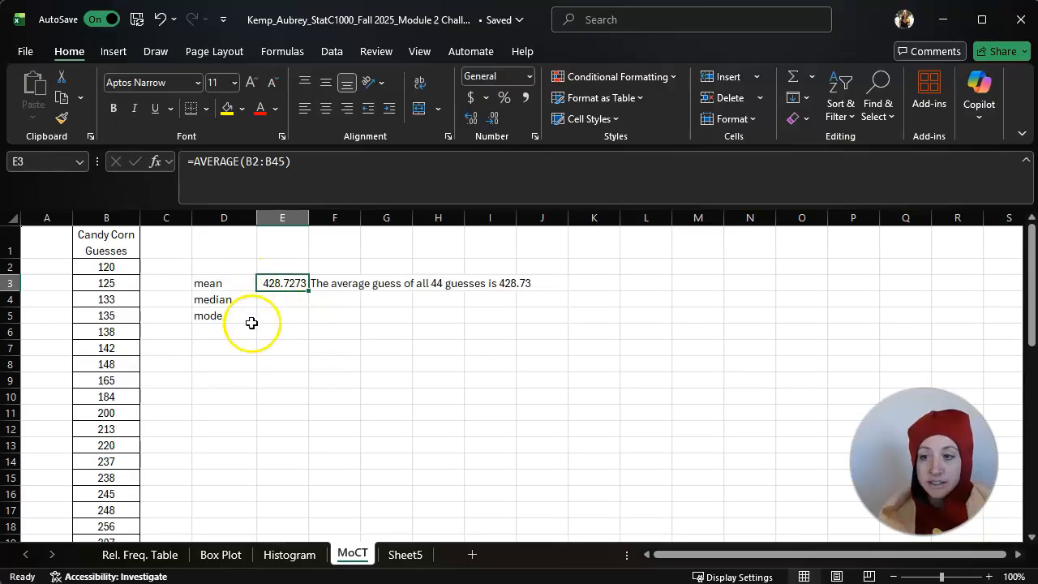
{"action": "left_click", "coordinate": [492, 120]}
{"action": "left_click", "coordinate": [492, 119]}
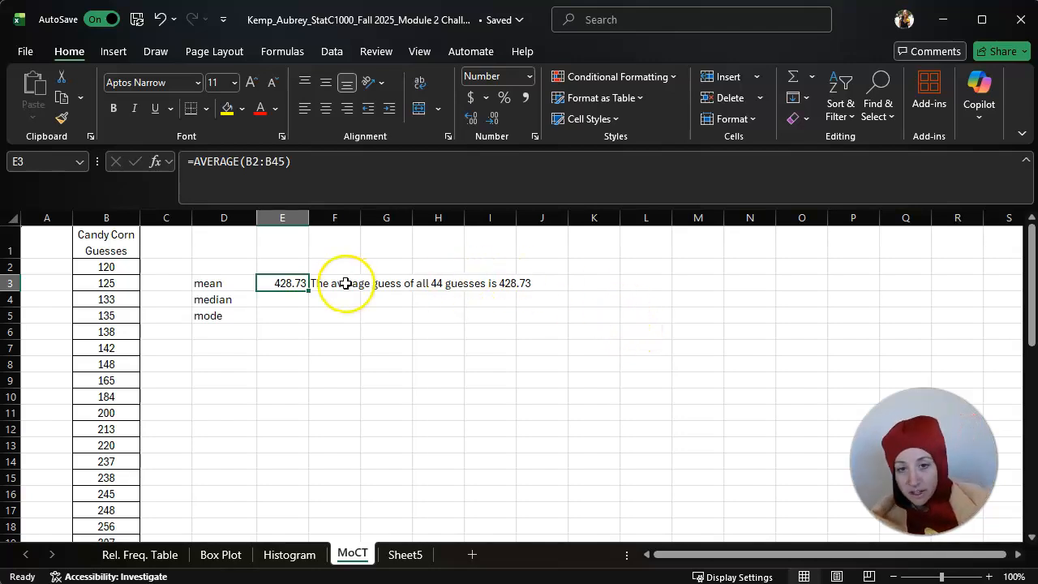
{"action": "left_click", "coordinate": [319, 313]}
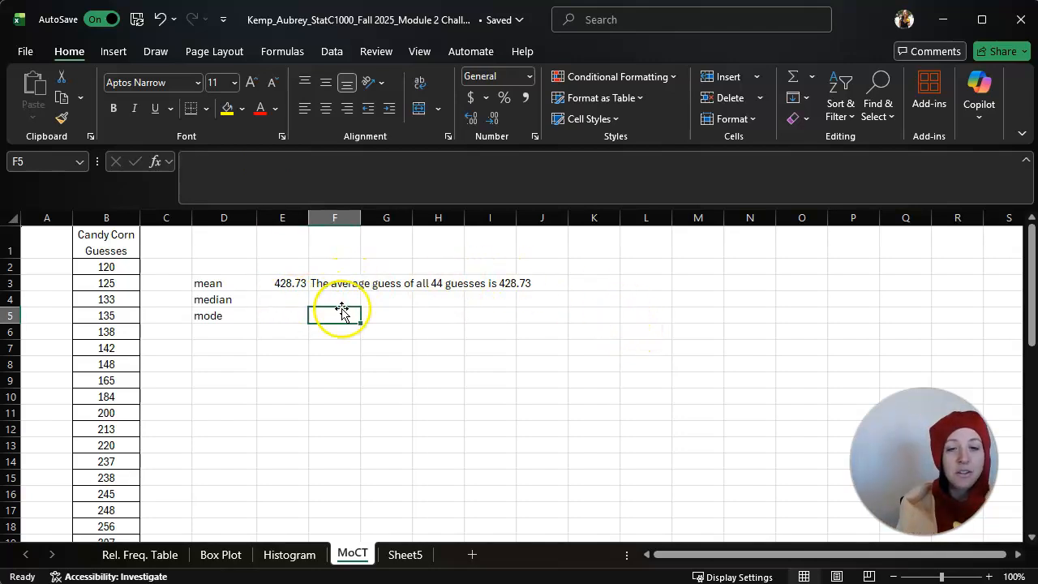
{"action": "left_click", "coordinate": [347, 304]}
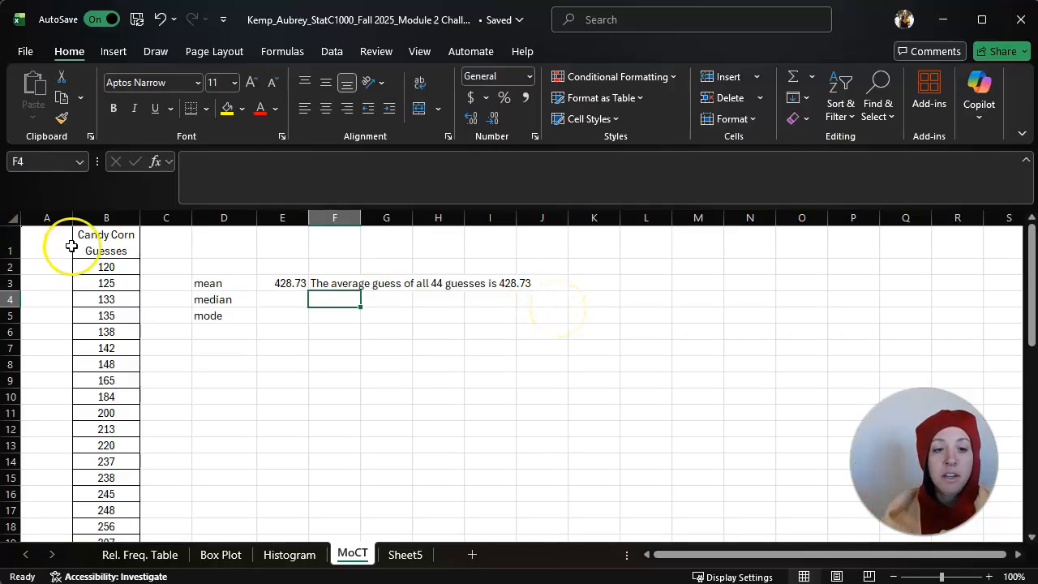
Select the guesses in B2:B45 to check their sum and count against the calculated mean
{"action": "left_click_drag", "start_coordinate": [104, 268], "coordinate": [115, 511]}
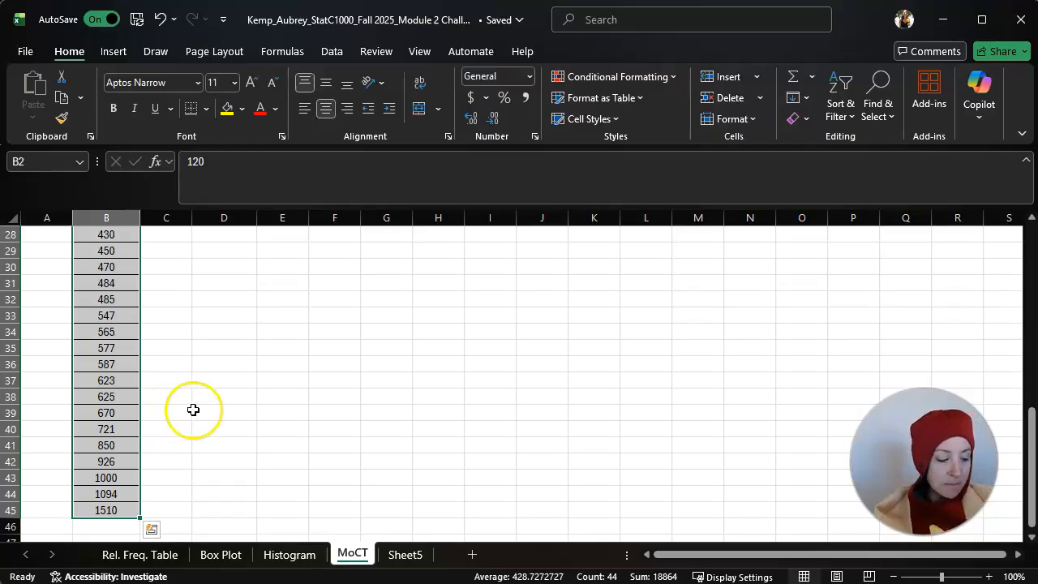
{"action": "scroll", "coordinate": [377, 430], "scroll_direction": "up", "scroll_amount": 9}
{"action": "left_click", "coordinate": [349, 340]}
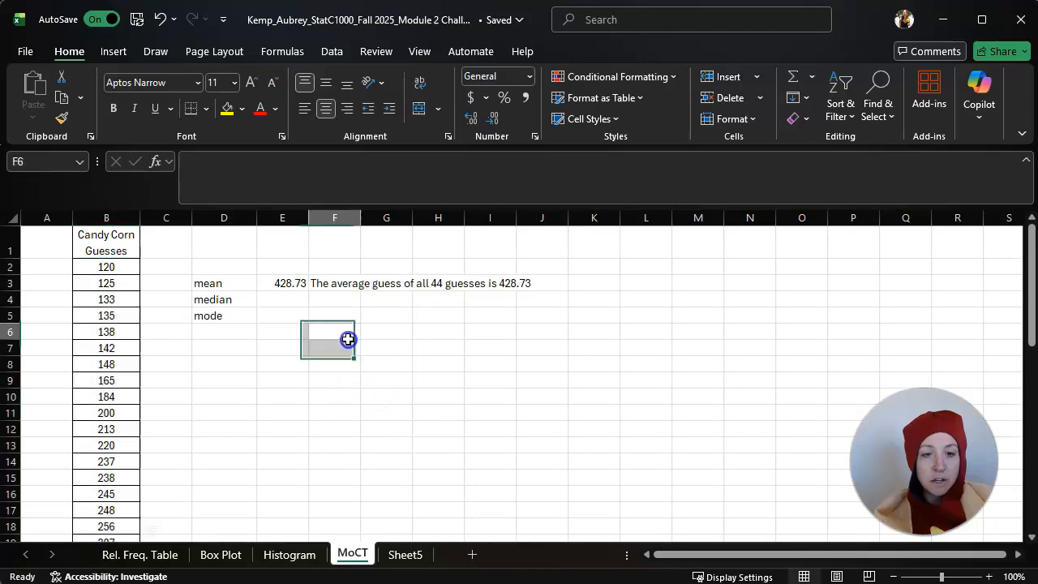
Start a formula in K3 with the SUM of the guesses in B2:B45, followed by a division sign
{"action": "left_click", "coordinate": [579, 283]}
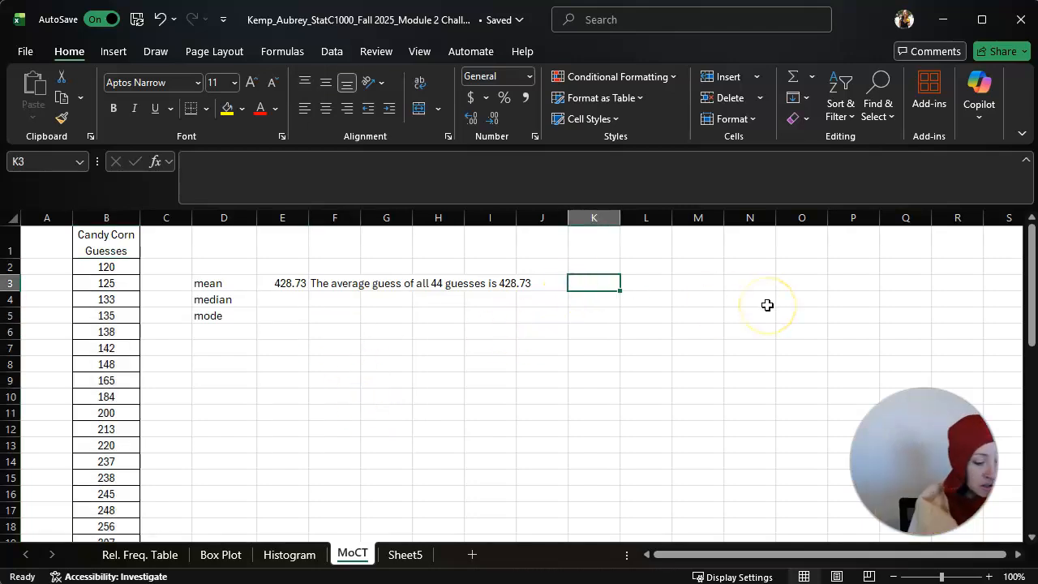
{"action": "type", "text": "="}
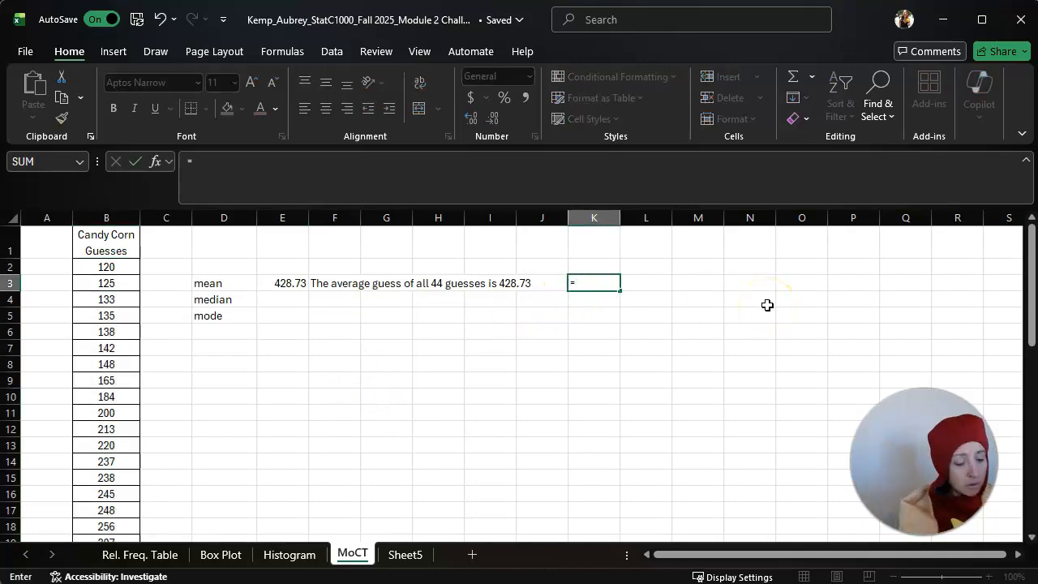
{"action": "type", "text": "sum"}
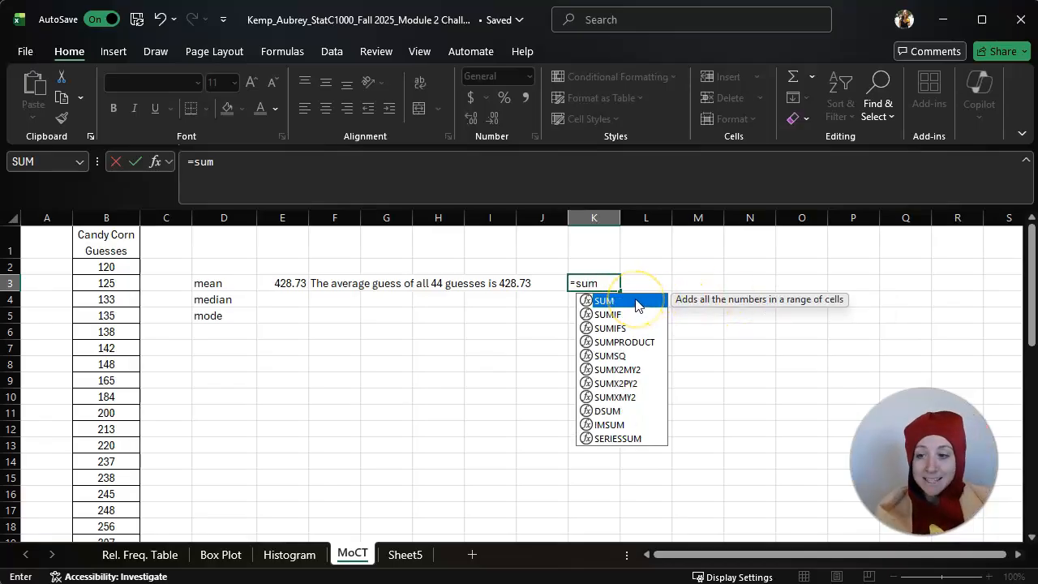
{"action": "double_click", "coordinate": [633, 302]}
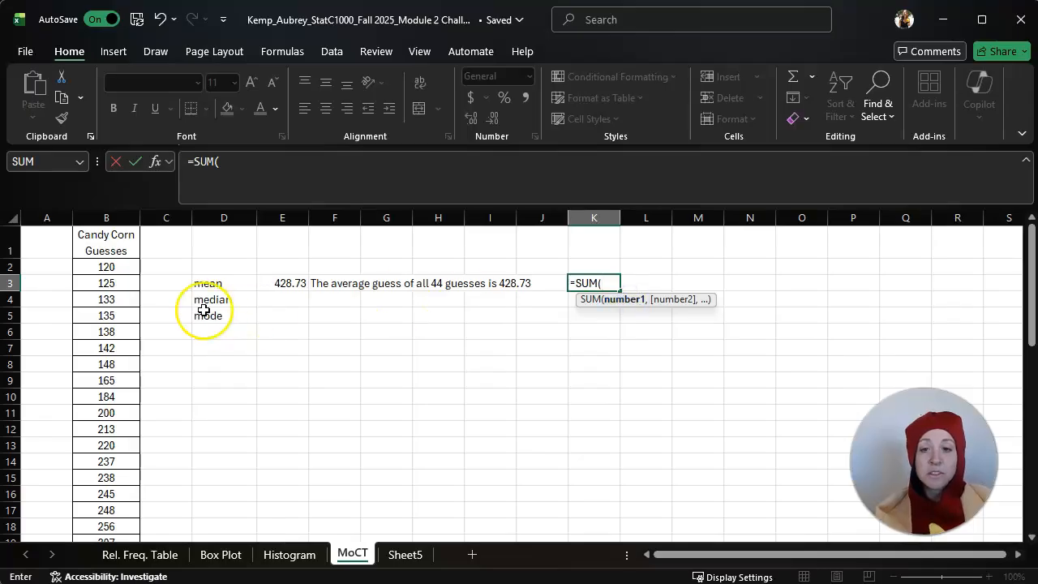
{"action": "left_click_drag", "start_coordinate": [109, 268], "coordinate": [97, 510]}
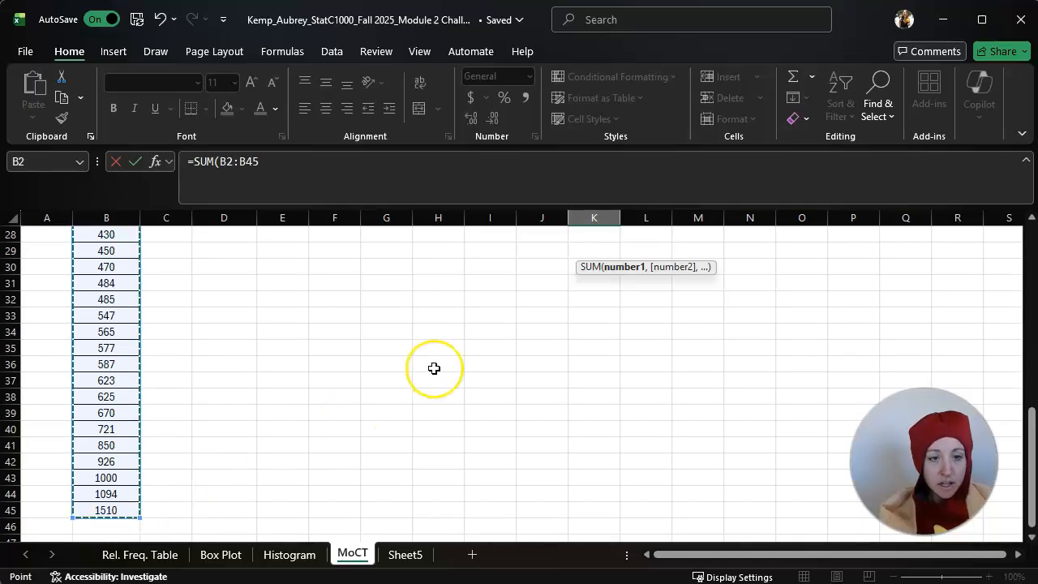
{"action": "type", "text": ")"}
{"action": "scroll", "coordinate": [434, 368], "scroll_direction": "up", "scroll_amount": 1}
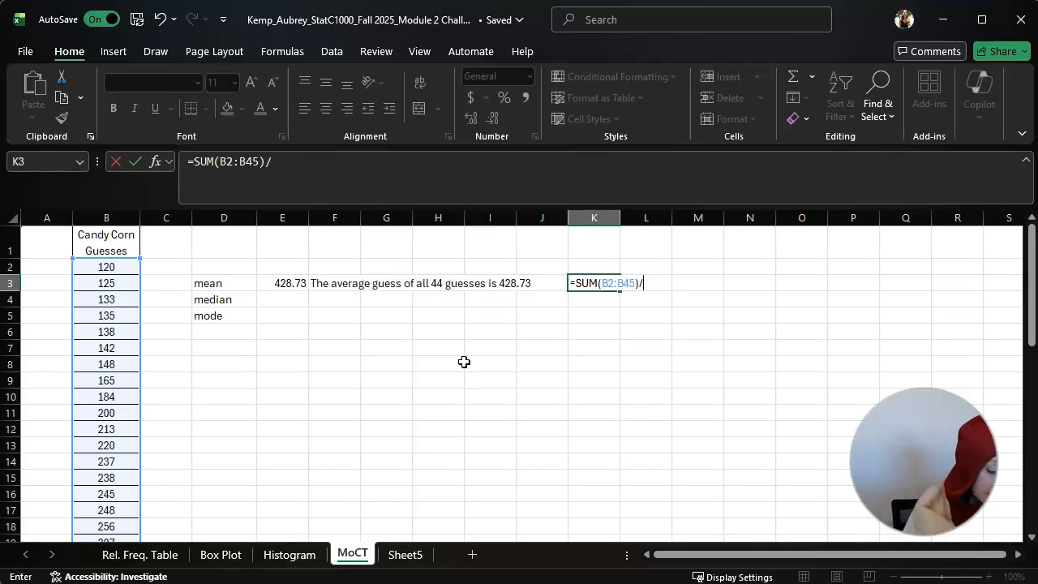
Complete the K3 formula by dividing the sum by the COUNT of B2:B45
{"action": "type", "text": "coun"}
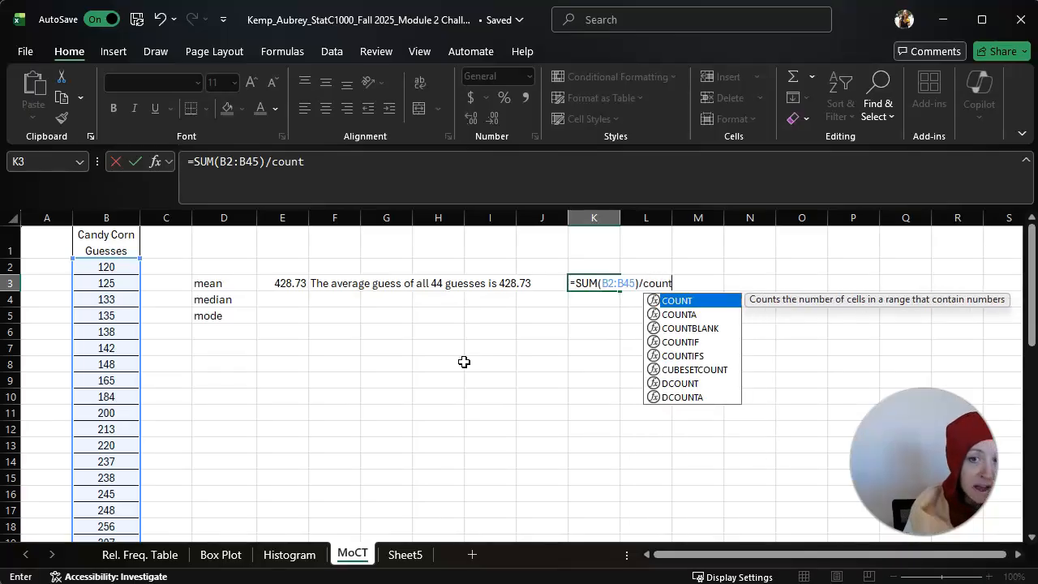
{"action": "type", "text": "t"}
{"action": "double_click", "coordinate": [676, 301]}
{"action": "left_click_drag", "start_coordinate": [104, 268], "coordinate": [95, 511]}
{"action": "scroll", "coordinate": [451, 408], "scroll_direction": "up", "scroll_amount": 3}
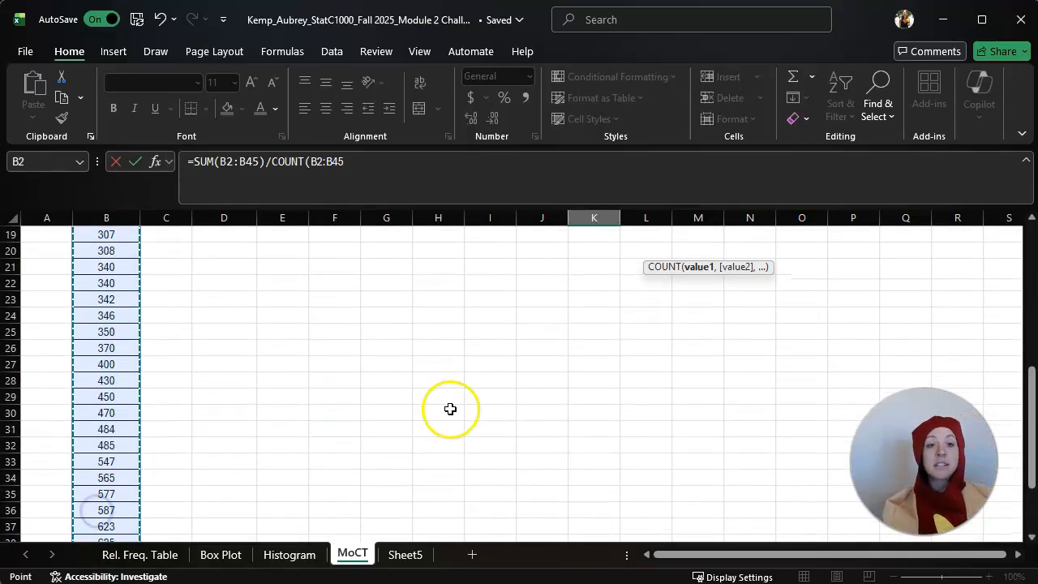
{"action": "scroll", "coordinate": [450, 409], "scroll_direction": "up", "scroll_amount": 6}
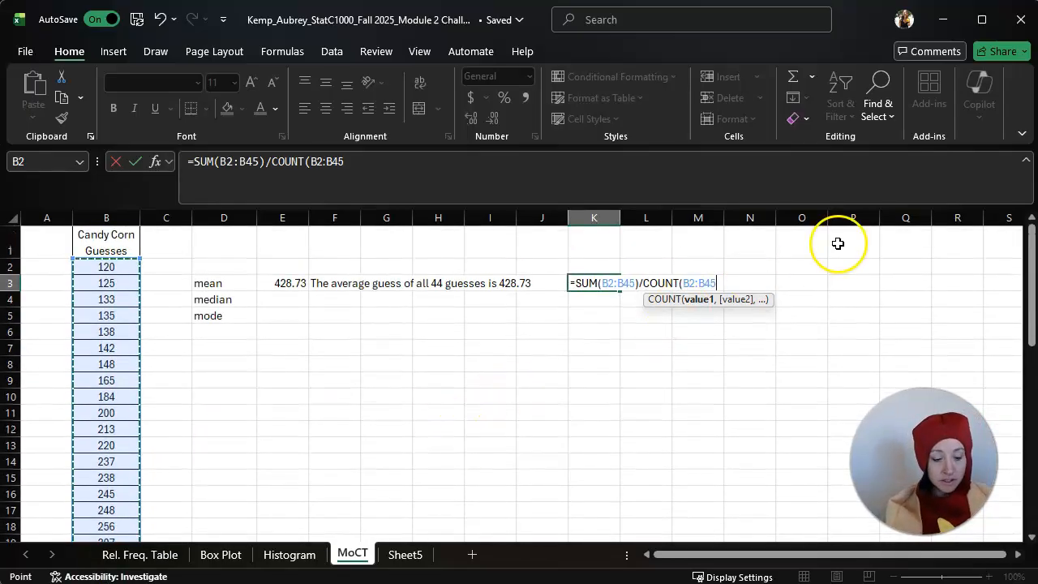
{"action": "type", "text": ")"}
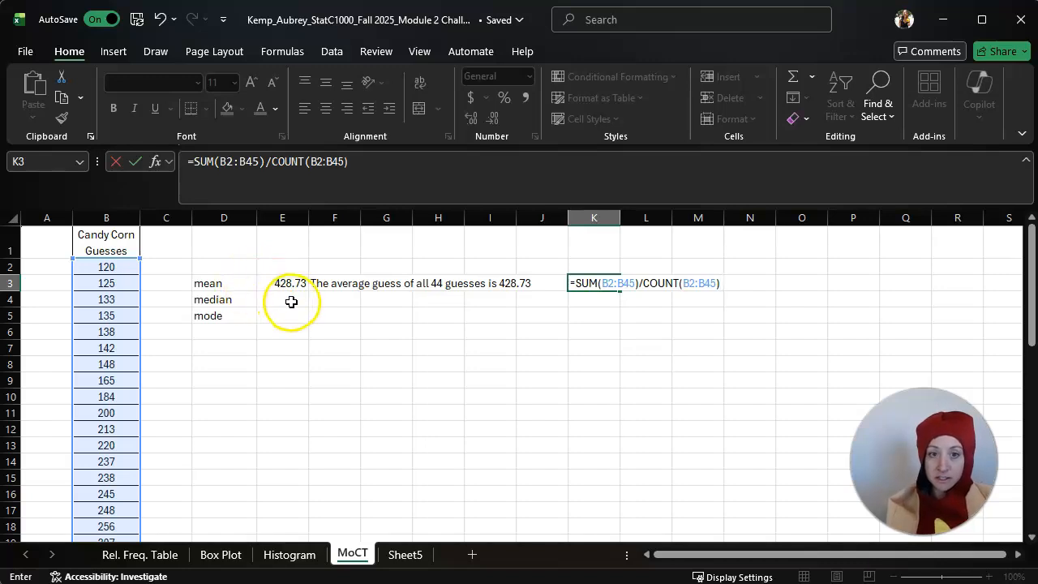
{"action": "key", "text": "Return"}
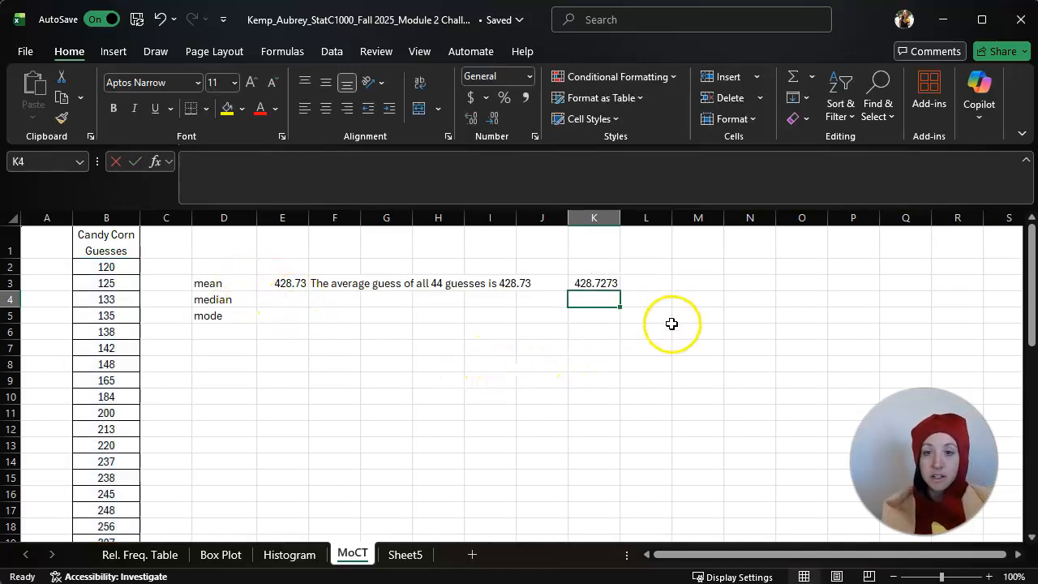
Reduce the manually calculated mean in K3 to two displayed decimal places
{"action": "left_click", "coordinate": [608, 283]}
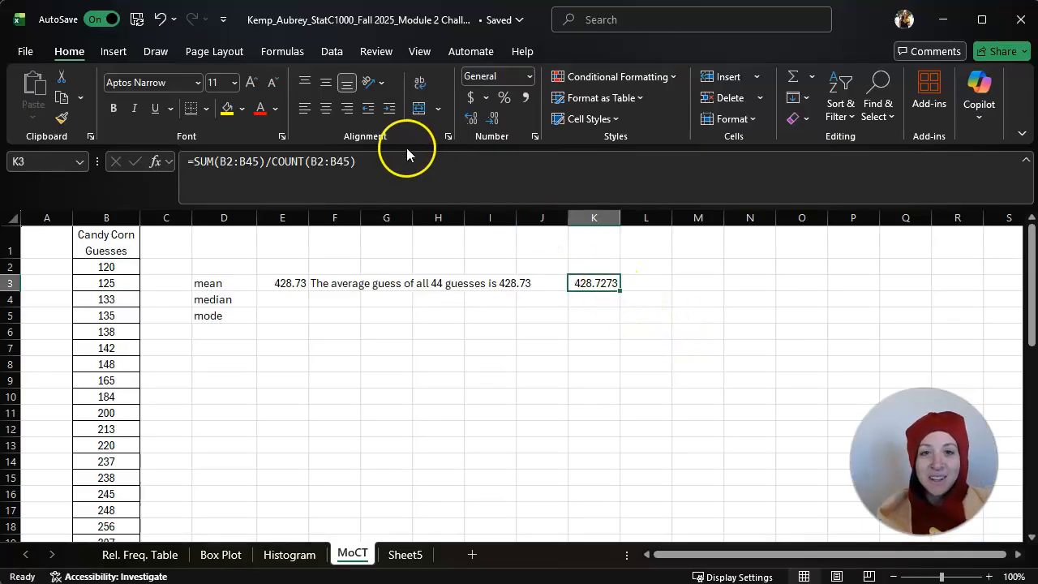
{"action": "left_click", "coordinate": [492, 120]}
{"action": "left_click", "coordinate": [492, 119]}
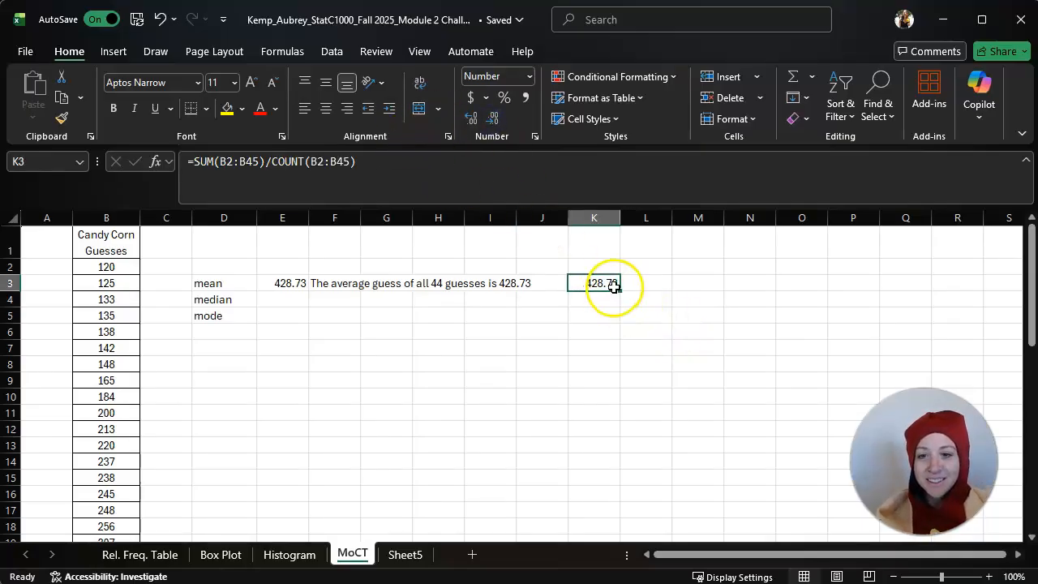
{"action": "left_click", "coordinate": [617, 359]}
{"action": "left_click", "coordinate": [593, 283]}
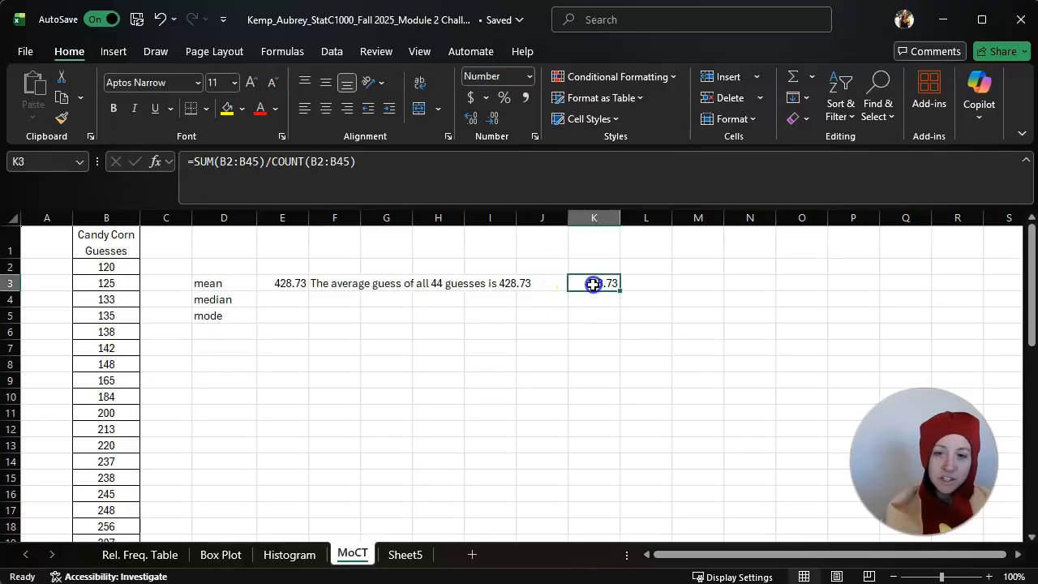
Calculate the median of the guesses in B2:B45 in cell E4 with the MEDIAN function
{"action": "left_click", "coordinate": [284, 298]}
{"action": "type", "text": "=med"}
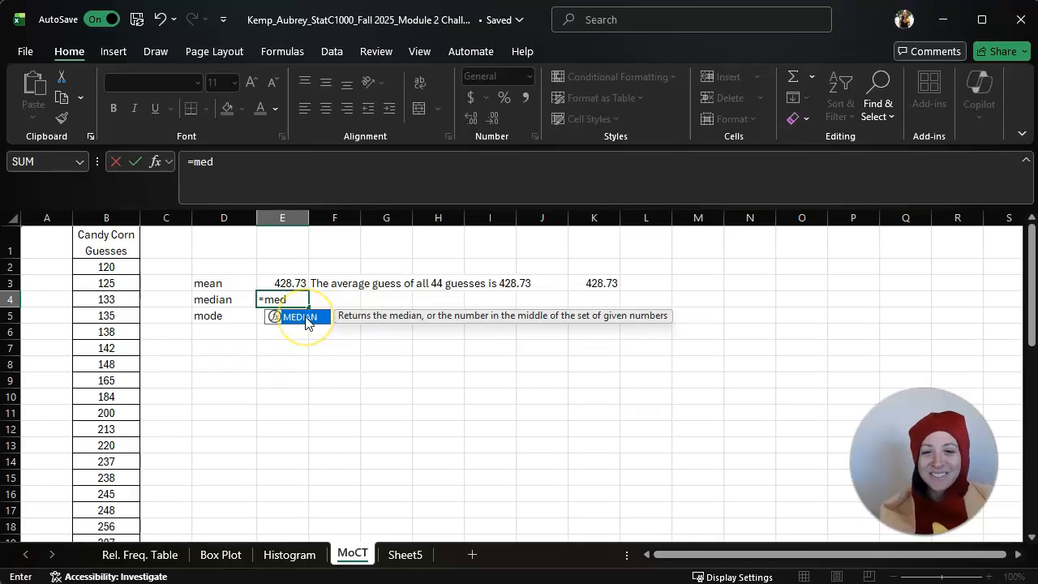
{"action": "double_click", "coordinate": [306, 321]}
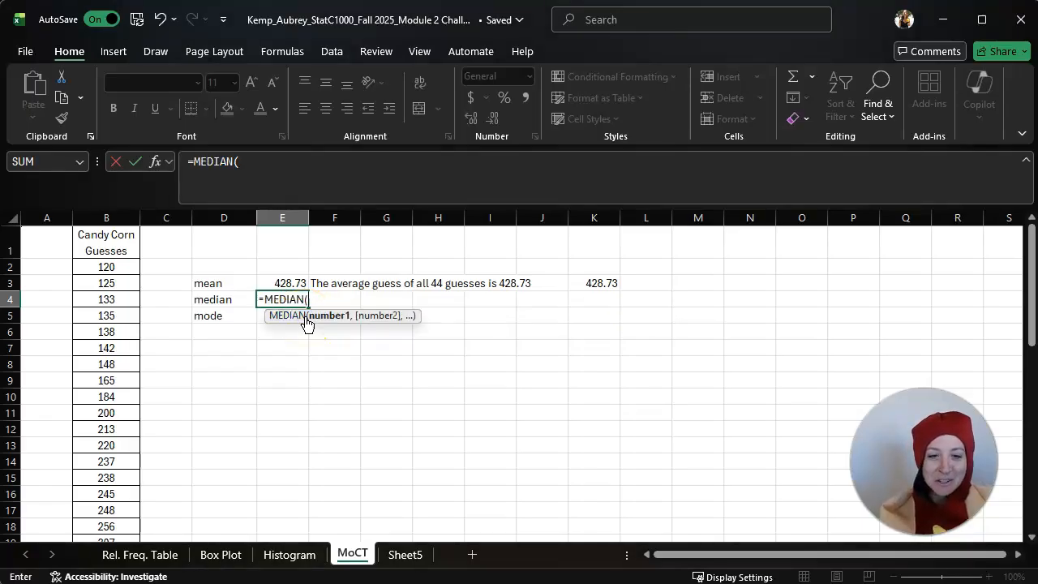
{"action": "left_click_drag", "start_coordinate": [106, 268], "coordinate": [109, 509]}
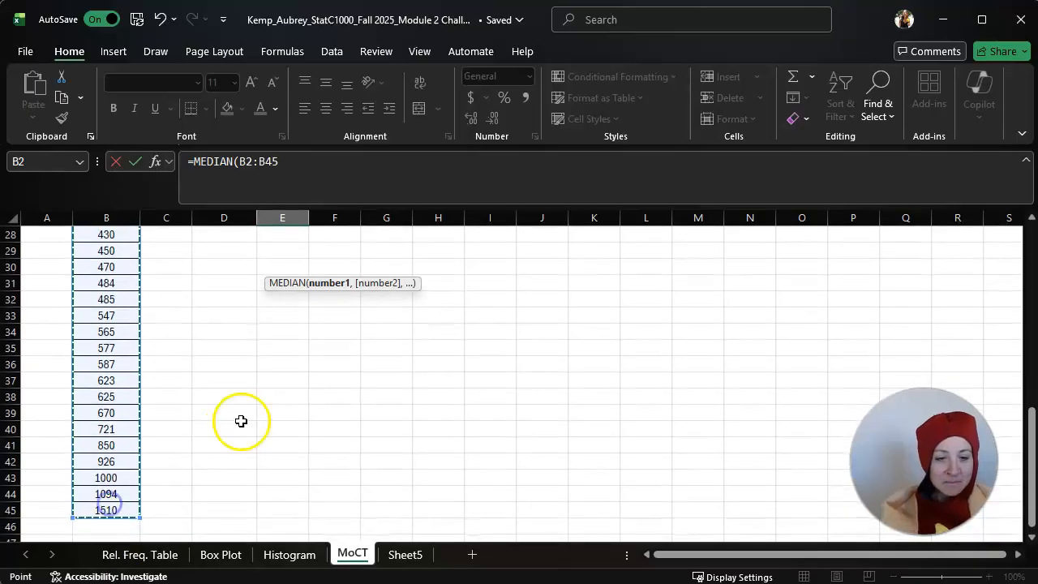
{"action": "scroll", "coordinate": [366, 376], "scroll_direction": "up", "scroll_amount": 9}
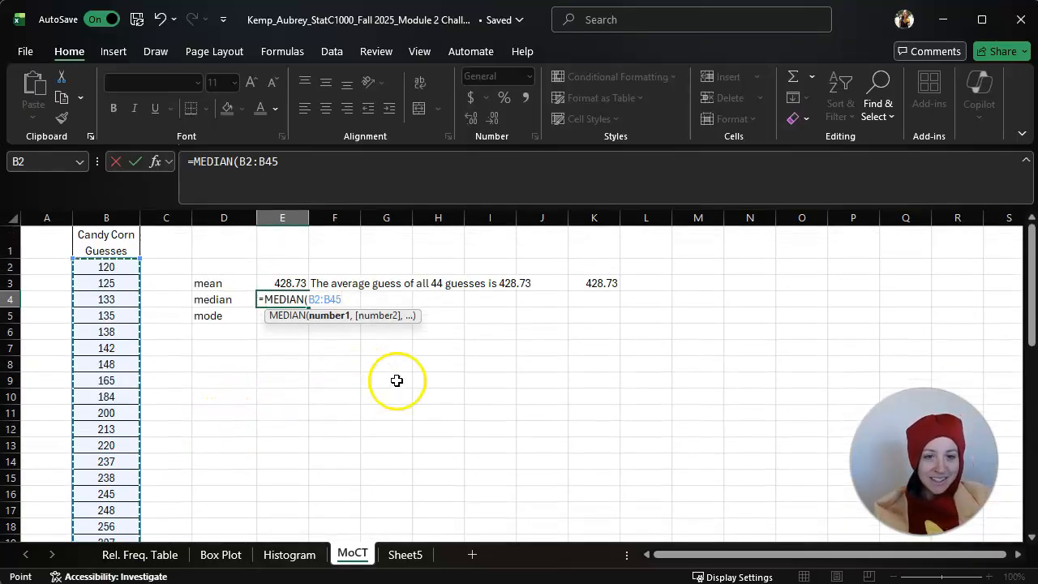
{"action": "key", "text": "Return"}
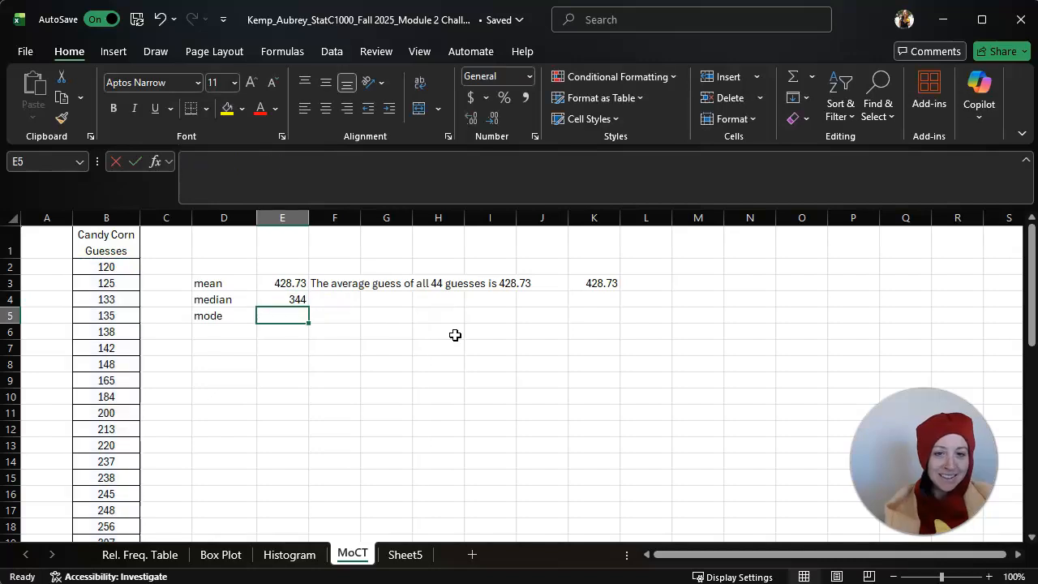
Note "Q_2, P_50" in F4 beside the median as its equivalent quartile and percentile
{"action": "left_click", "coordinate": [339, 298]}
{"action": "type", "text": "Q_2, P5"}
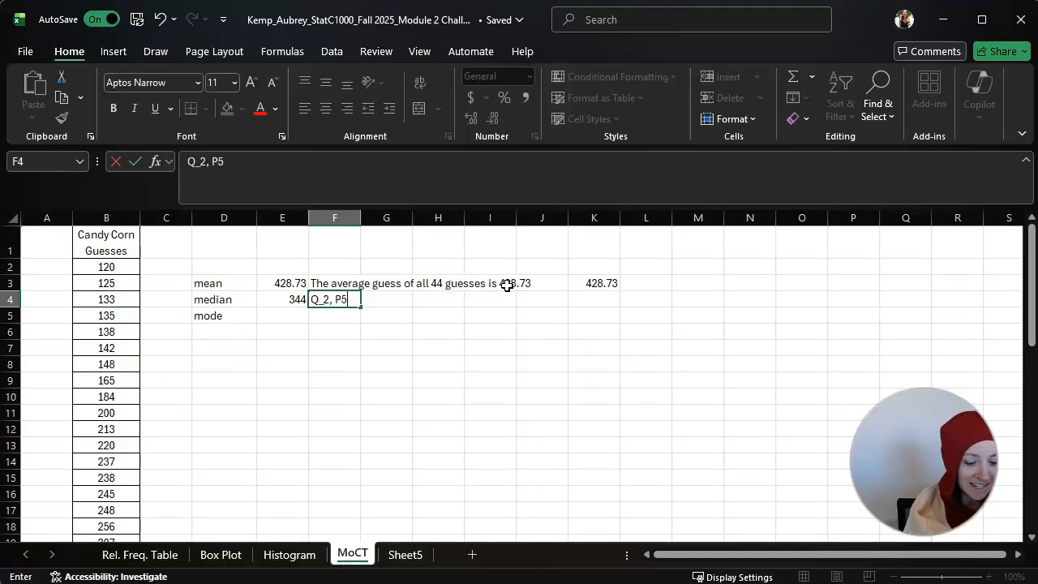
{"action": "key", "text": "BackSpace"}
{"action": "type", "text": "_50"}
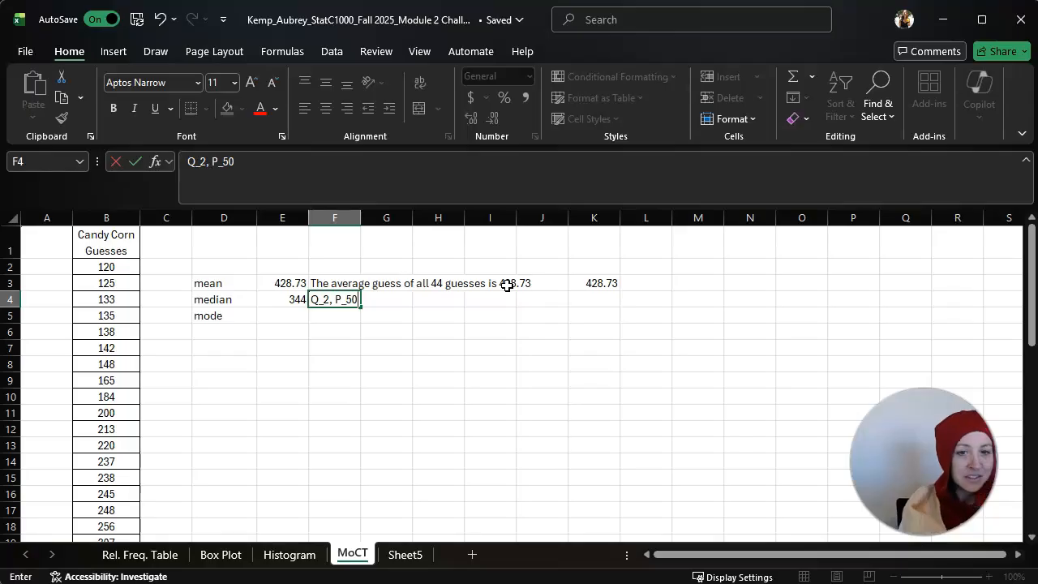
{"action": "left_click", "coordinate": [448, 361]}
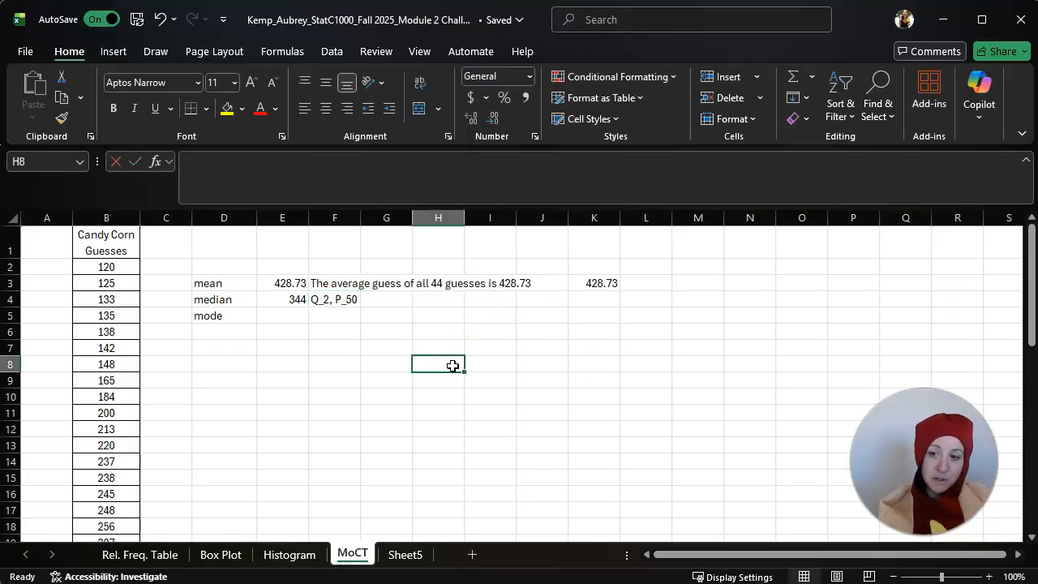
Highlight the two middle guesses in B23:B24 with yellow fill
{"action": "scroll", "coordinate": [157, 366], "scroll_direction": "down", "scroll_amount": 4}
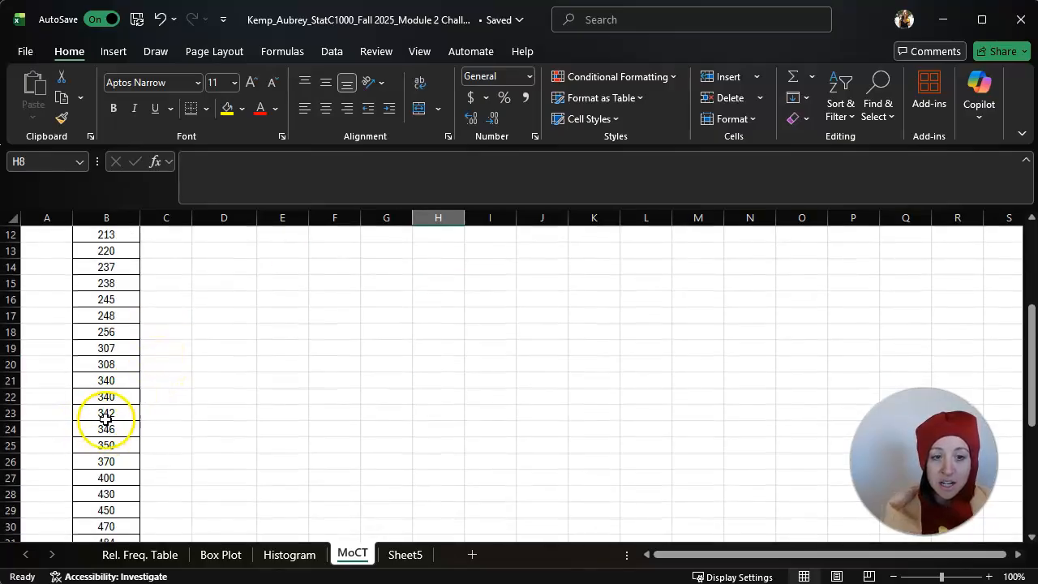
{"action": "left_click_drag", "start_coordinate": [93, 413], "coordinate": [94, 428]}
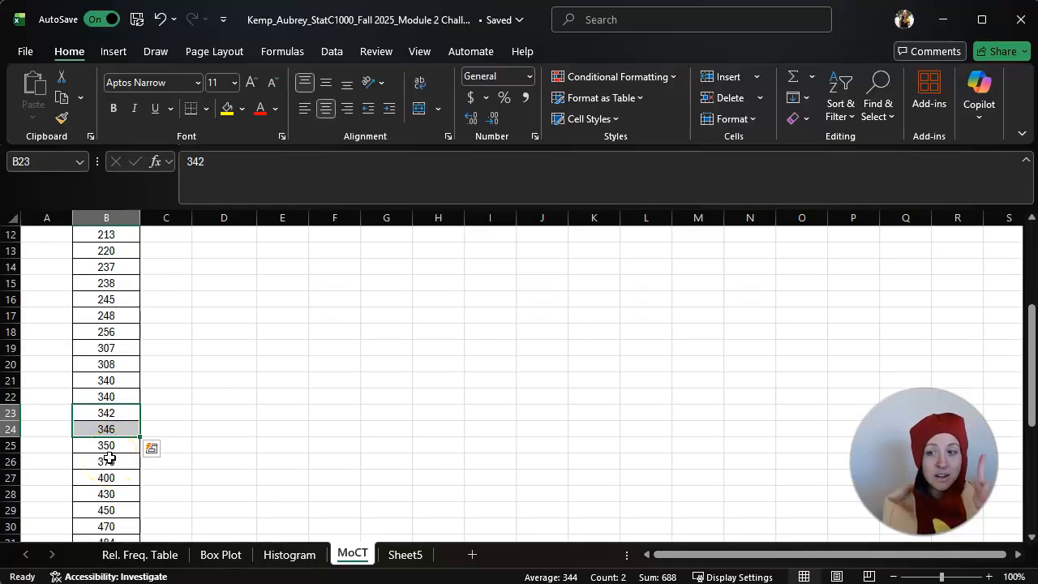
{"action": "left_click", "coordinate": [227, 110]}
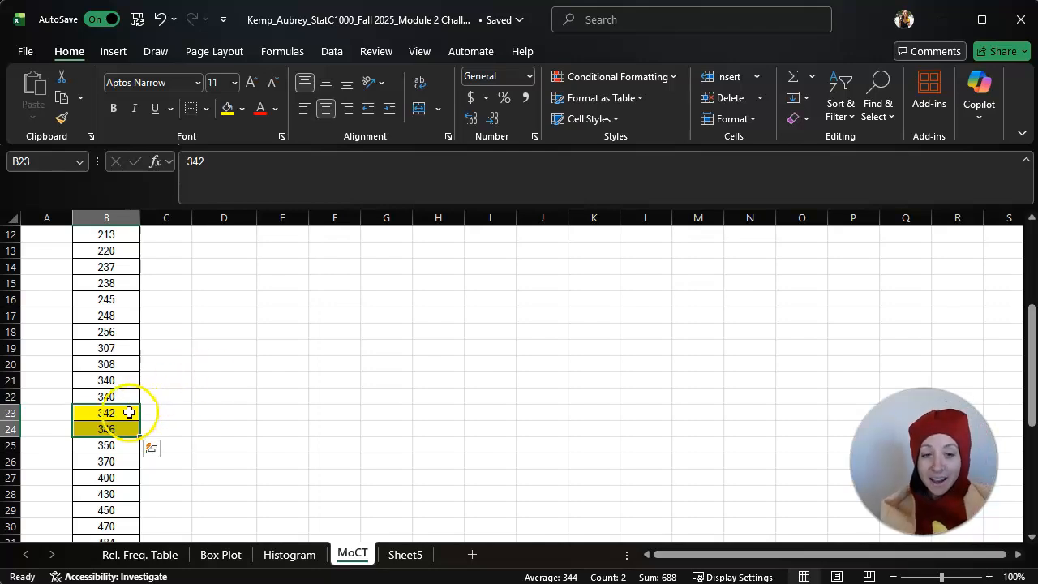
Average the two highlighted middle guesses in D23 with the formula =AVERAGE(B23:B24)
{"action": "left_click", "coordinate": [205, 415]}
{"action": "type", "text": "=av"}
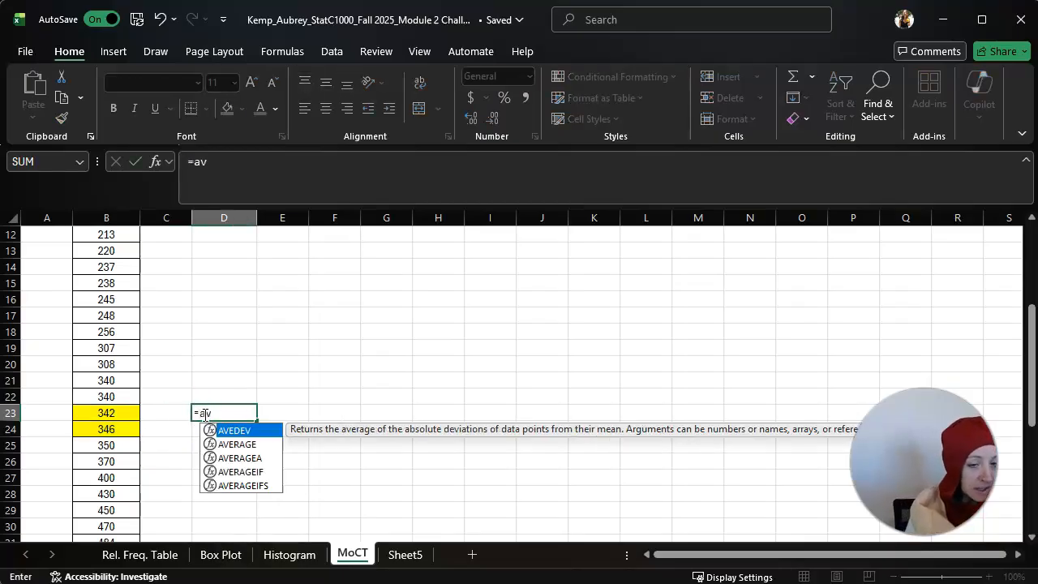
{"action": "double_click", "coordinate": [236, 444]}
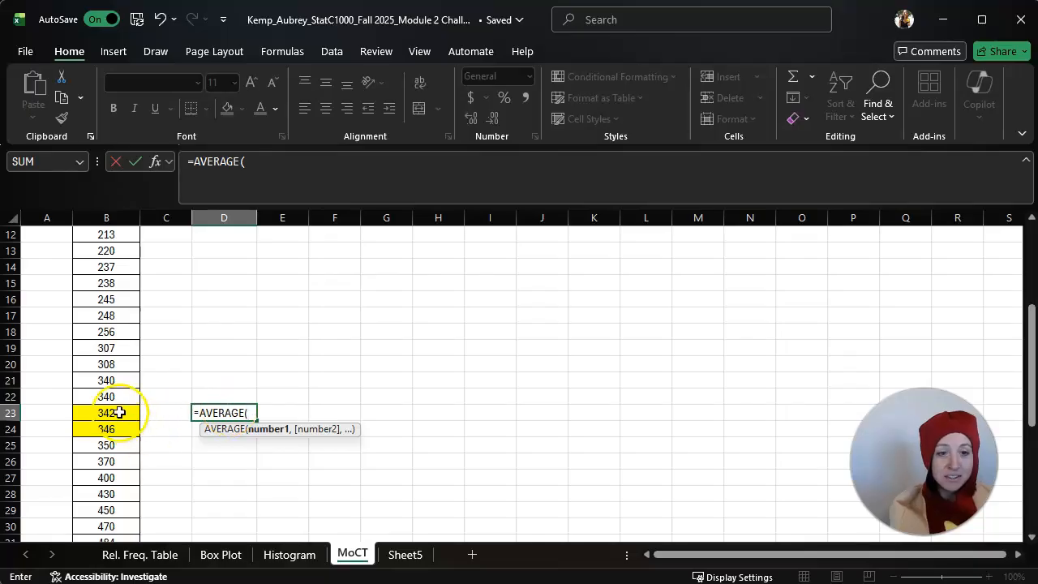
{"action": "left_click_drag", "start_coordinate": [120, 412], "coordinate": [120, 432]}
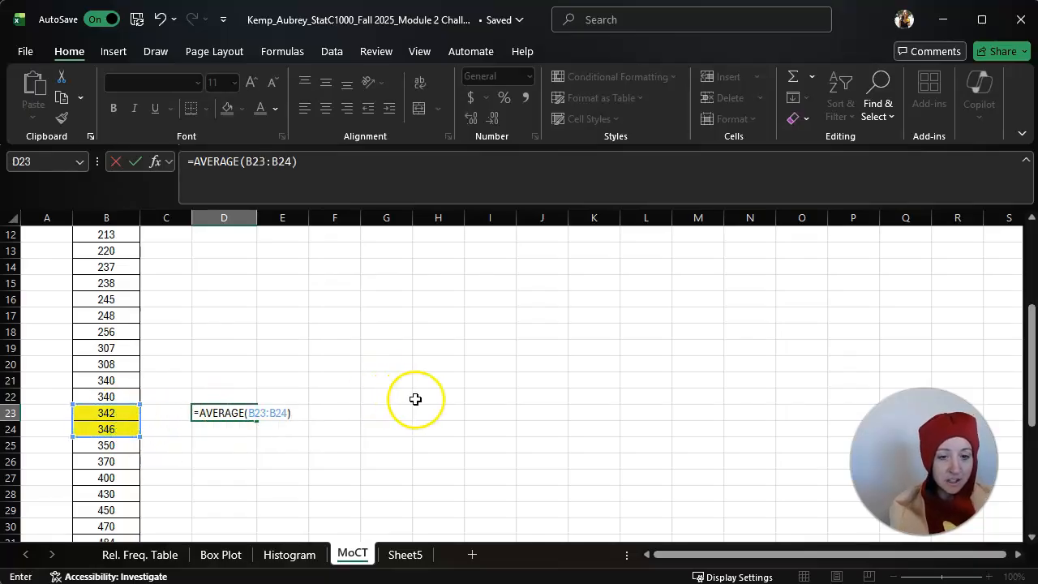
{"action": "key", "text": "Return"}
{"action": "left_click", "coordinate": [243, 412]}
Calculate the midpoint manually in D24 with =(B23+B24)/2 and compare it with the AVERAGE formula in D23
{"action": "left_click", "coordinate": [241, 429]}
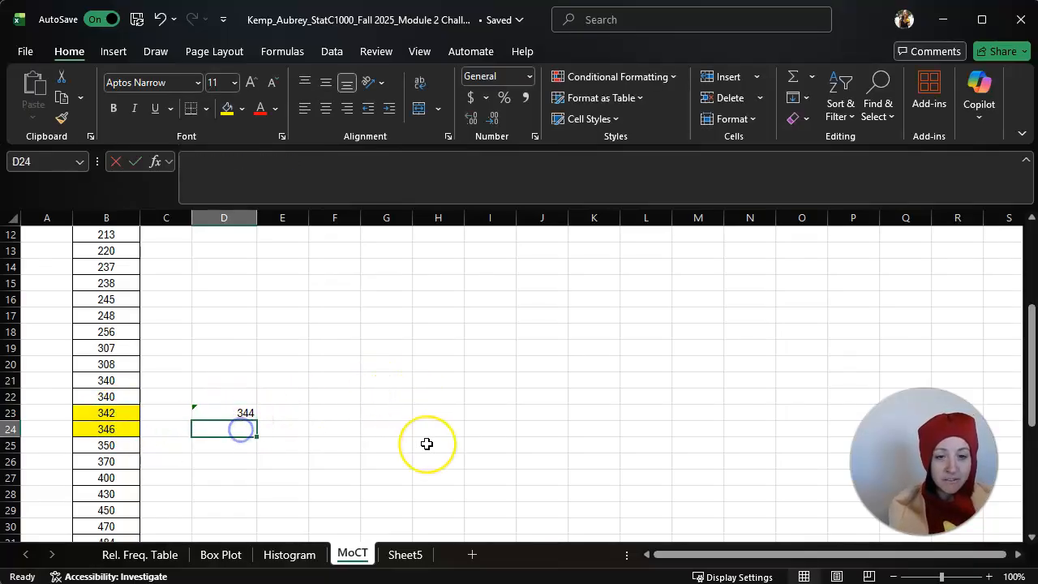
{"action": "type", "text": "="}
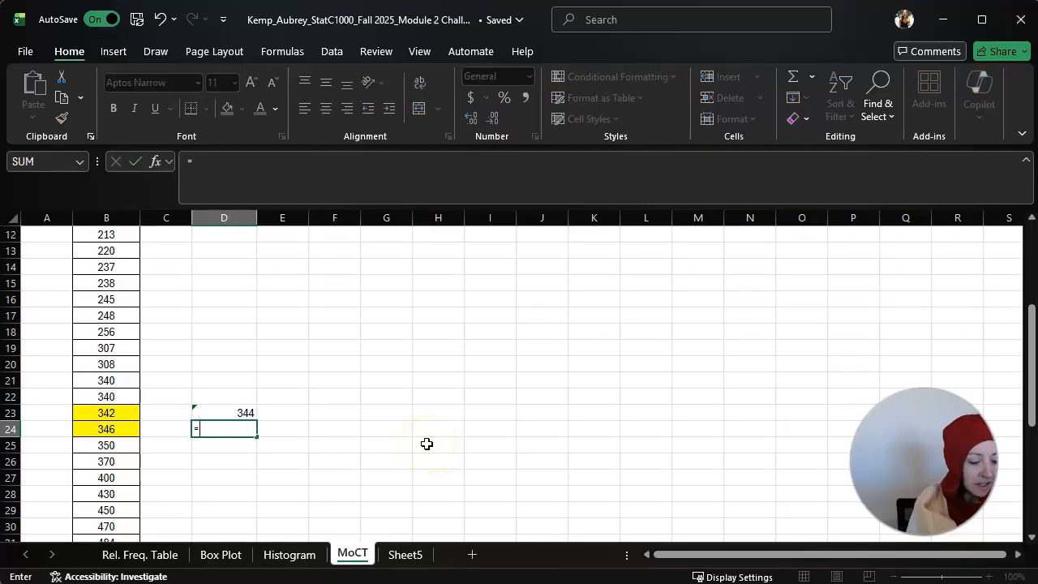
{"action": "type", "text": "("}
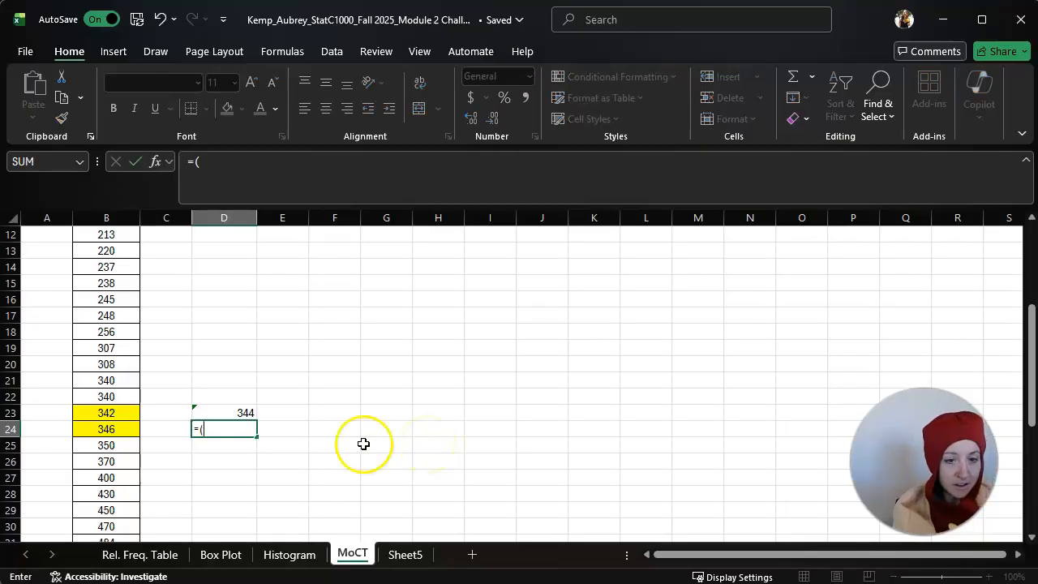
{"action": "left_click", "coordinate": [97, 412]}
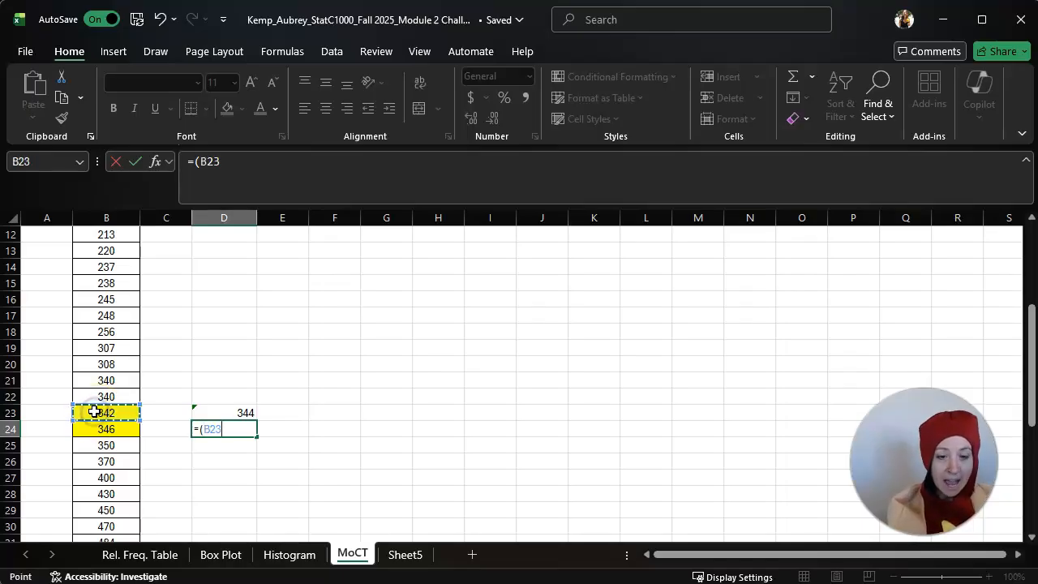
{"action": "type", "text": "+"}
{"action": "left_click", "coordinate": [102, 429]}
{"action": "type", "text": ")"}
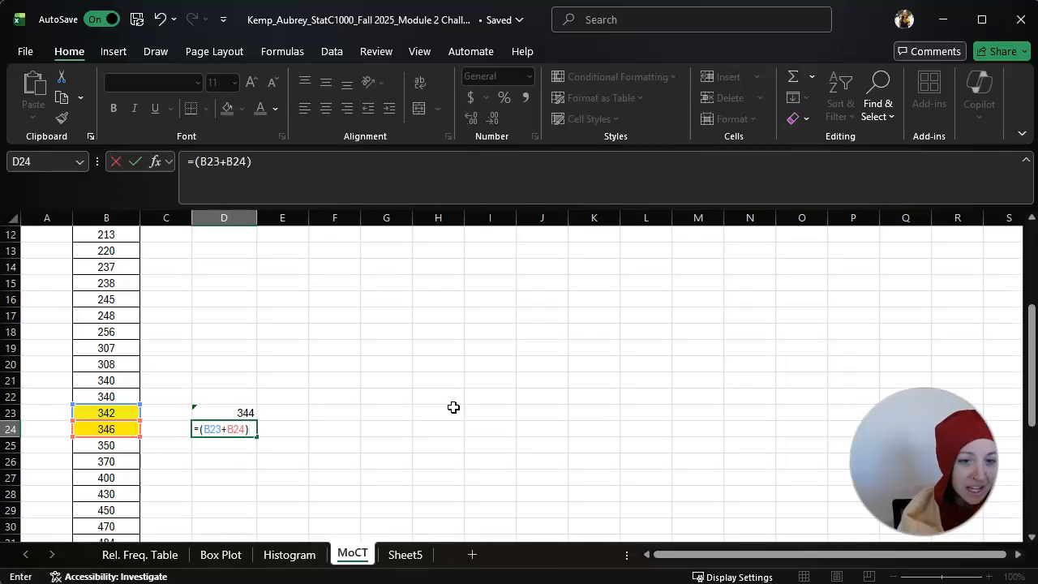
{"action": "type", "text": "/2"}
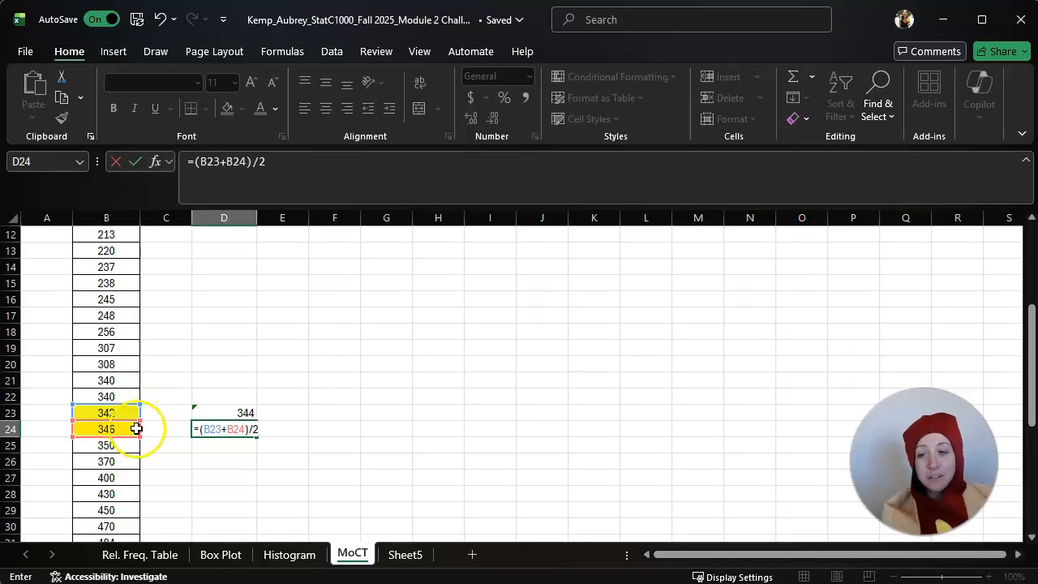
{"action": "key", "text": "Return"}
{"action": "left_click", "coordinate": [246, 429]}
{"action": "key", "text": "Up"}
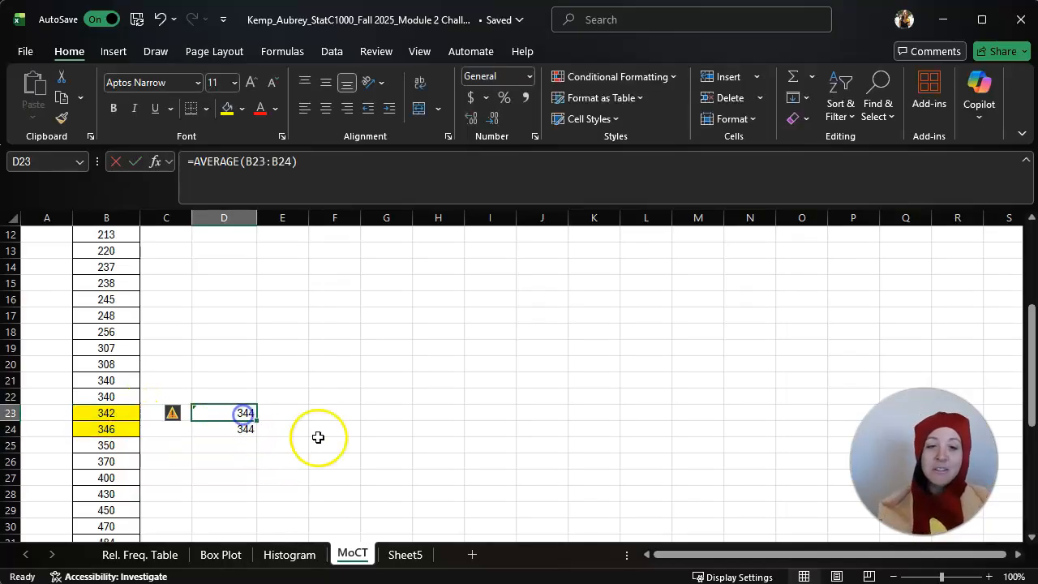
Check the median in E4, then highlight the matching Q2 values in F8:G8 on the Box Plot sheet in yellow
{"action": "scroll", "coordinate": [343, 433], "scroll_direction": "up", "scroll_amount": 4}
{"action": "left_click", "coordinate": [286, 301]}
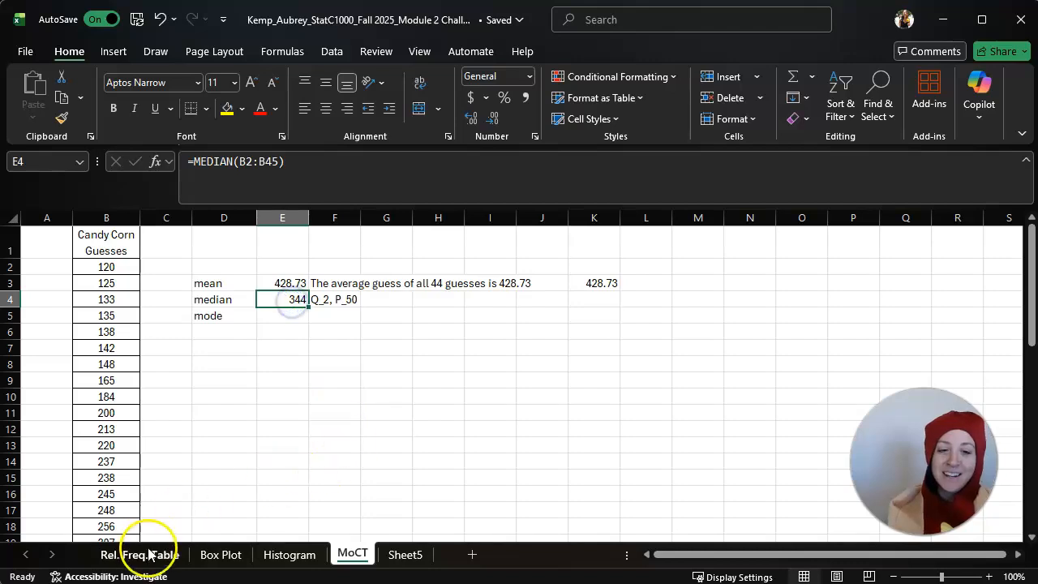
{"action": "left_click", "coordinate": [226, 558]}
{"action": "left_click_drag", "start_coordinate": [317, 364], "coordinate": [373, 364]}
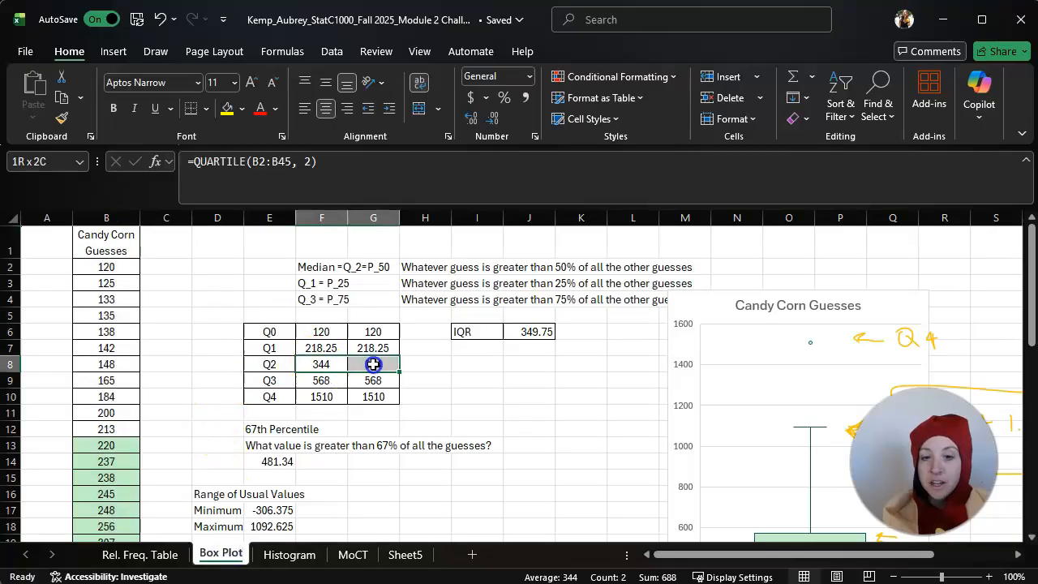
{"action": "left_click", "coordinate": [227, 109]}
{"action": "left_click", "coordinate": [490, 409]}
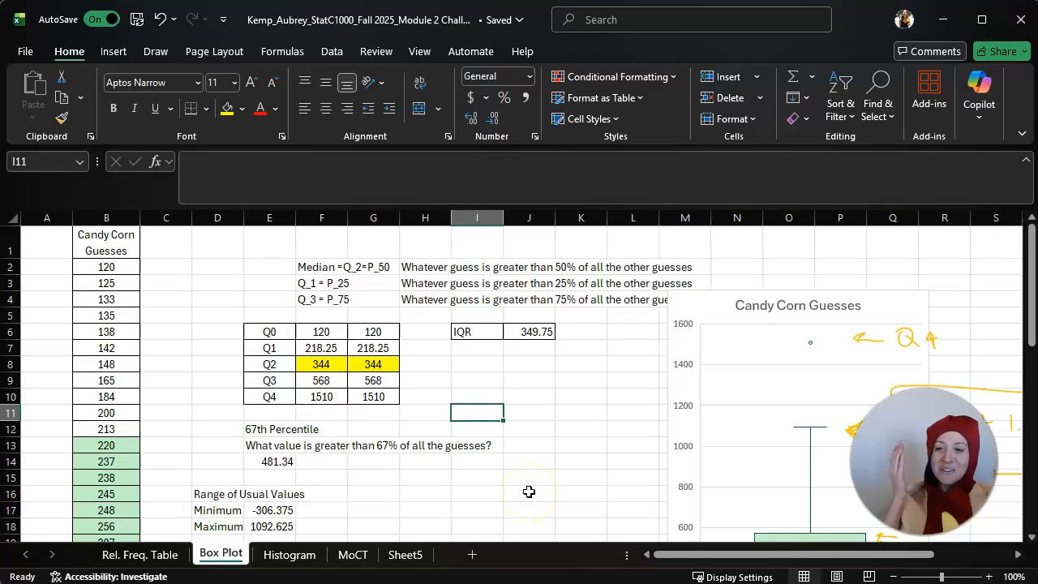
Compare the MoCT median with the Box Plot sheet's notes and examine where the highlighted guesses sit in the full list
{"action": "left_click", "coordinate": [353, 554]}
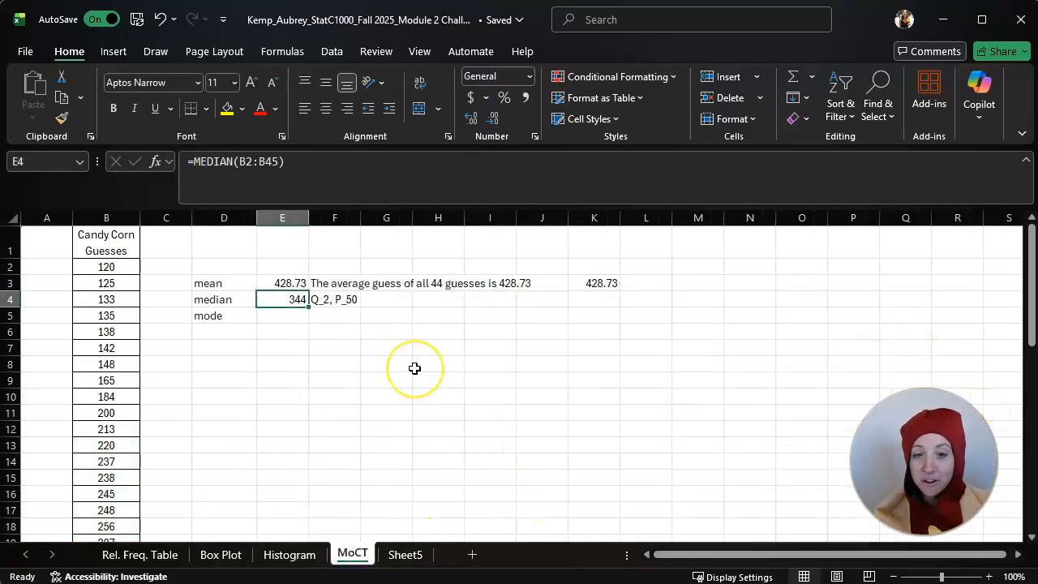
{"action": "left_click", "coordinate": [396, 300]}
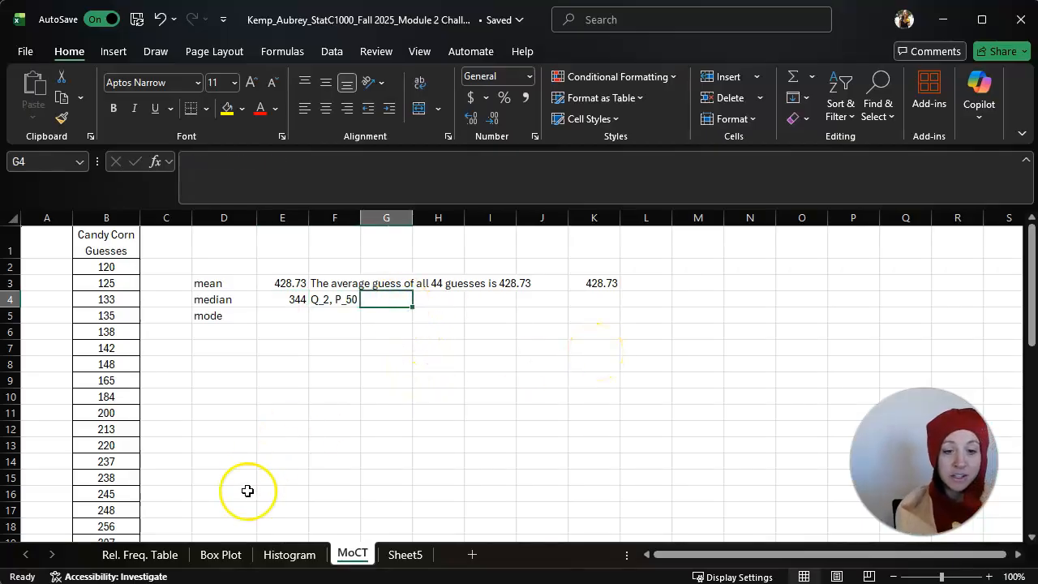
{"action": "left_click", "coordinate": [230, 554]}
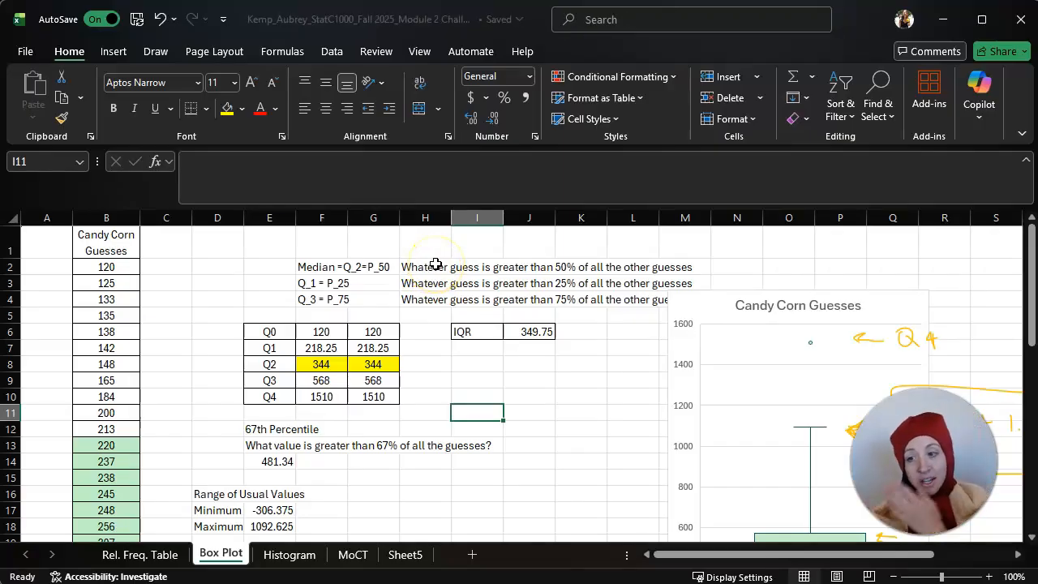
{"action": "left_click", "coordinate": [351, 553]}
{"action": "left_click", "coordinate": [892, 577]}
{"action": "left_click", "coordinate": [892, 577]}
{"action": "left_click", "coordinate": [892, 576]}
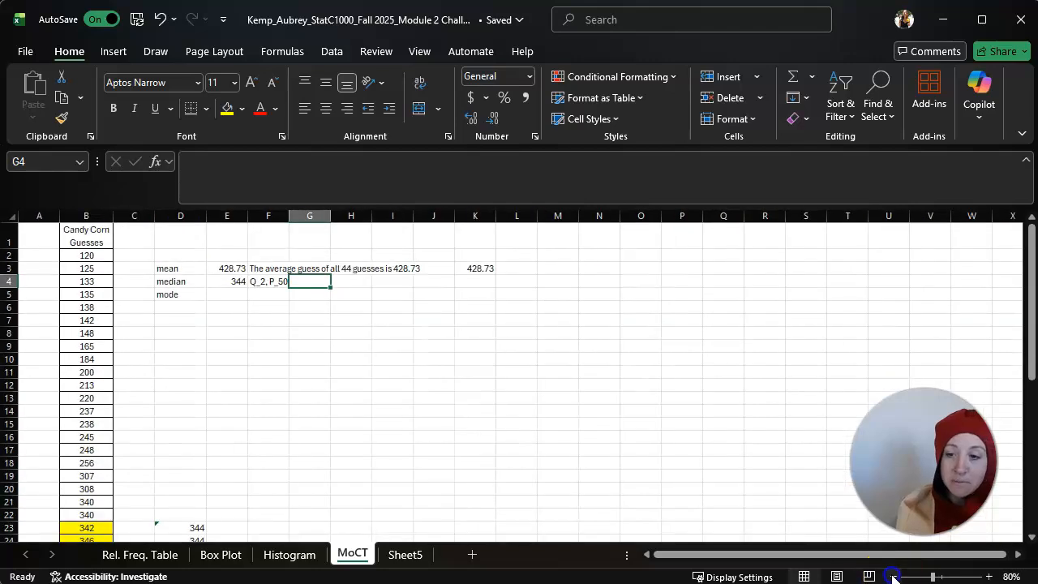
{"action": "left_click", "coordinate": [892, 577]}
{"action": "left_click", "coordinate": [892, 576]}
{"action": "left_click", "coordinate": [892, 576]}
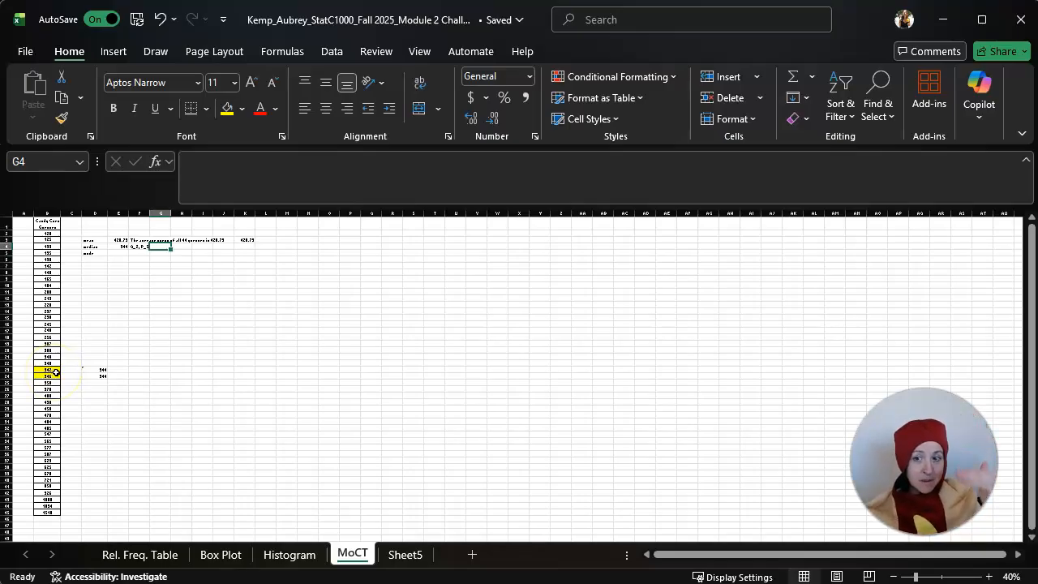
{"action": "left_click", "coordinate": [987, 576]}
{"action": "left_click", "coordinate": [988, 577]}
{"action": "left_click", "coordinate": [988, 576]}
{"action": "left_click", "coordinate": [988, 576]}
{"action": "left_click", "coordinate": [988, 577]}
{"action": "left_click", "coordinate": [988, 577]}
{"action": "left_click", "coordinate": [152, 356]}
{"action": "scroll", "coordinate": [297, 370], "scroll_direction": "up", "scroll_amount": 2}
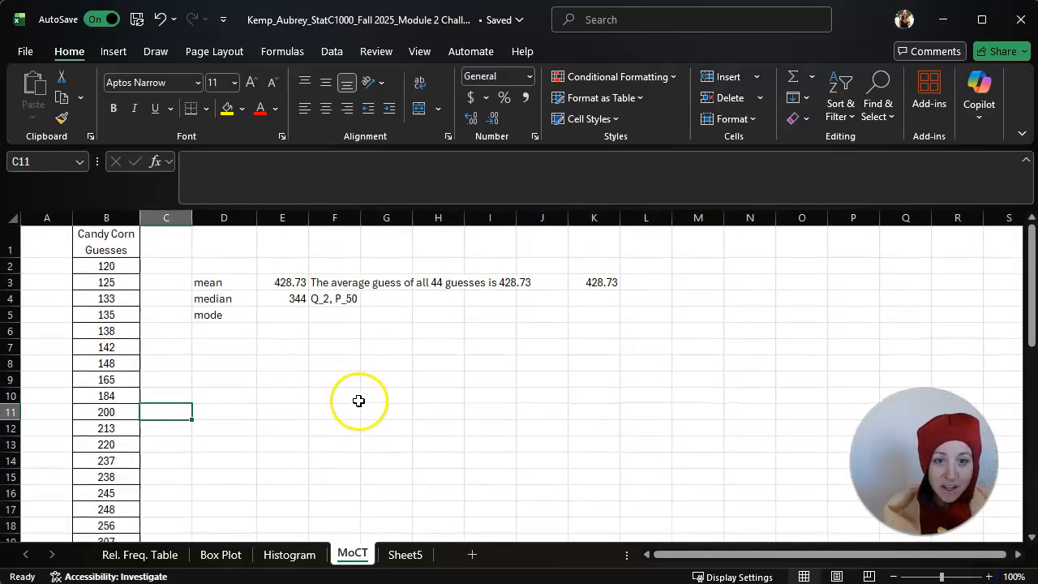
Start a mode formula in E5 to compare the MODE.SNGL and MODE.MULT descriptions, and leave the cell empty
{"action": "left_click", "coordinate": [287, 316]}
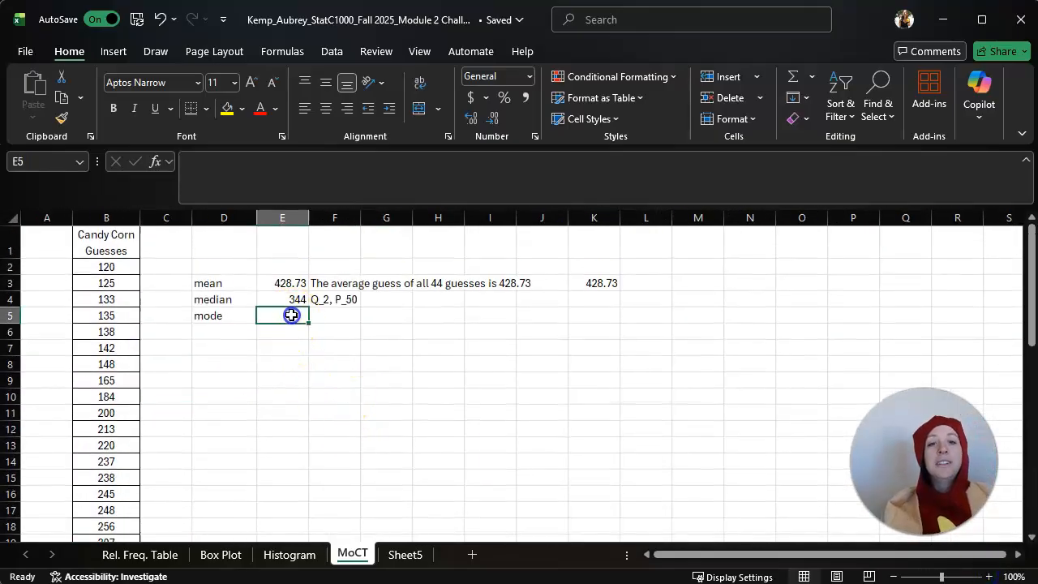
{"action": "left_click", "coordinate": [987, 577]}
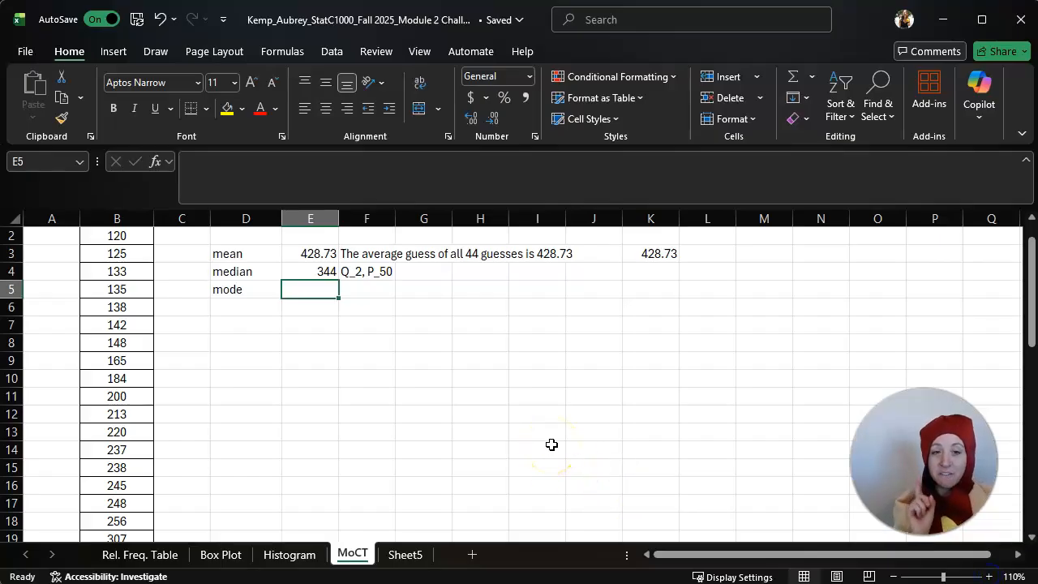
{"action": "scroll", "coordinate": [481, 403], "scroll_direction": "up", "scroll_amount": 1}
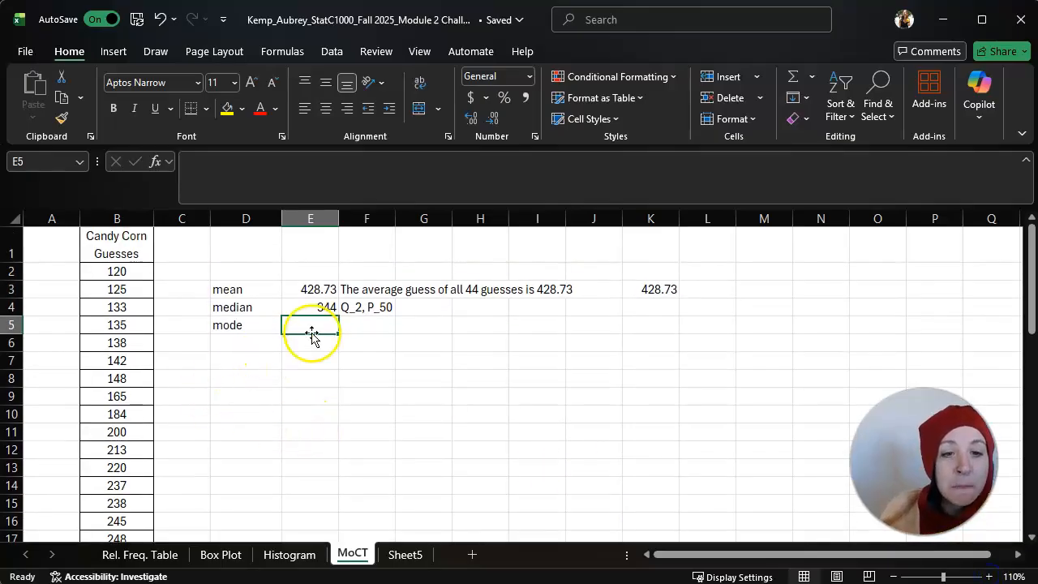
{"action": "type", "text": "=mod"}
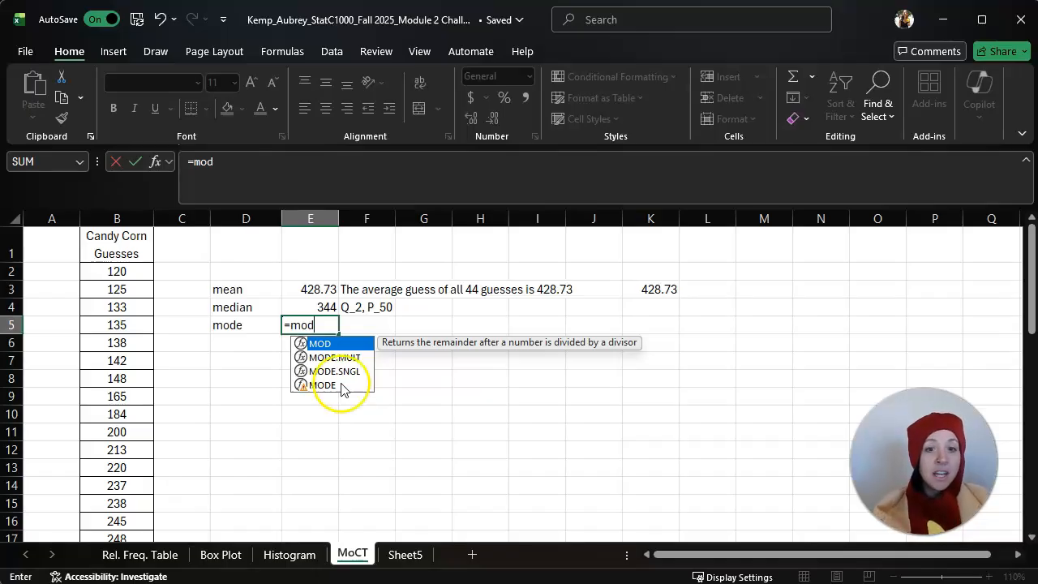
{"action": "left_click", "coordinate": [319, 371]}
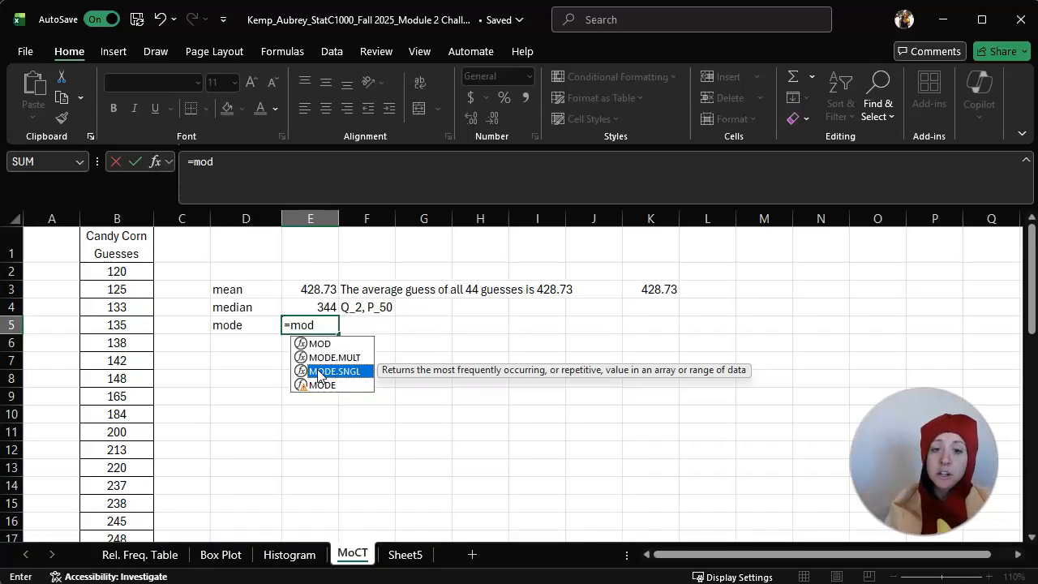
{"action": "left_click", "coordinate": [342, 359]}
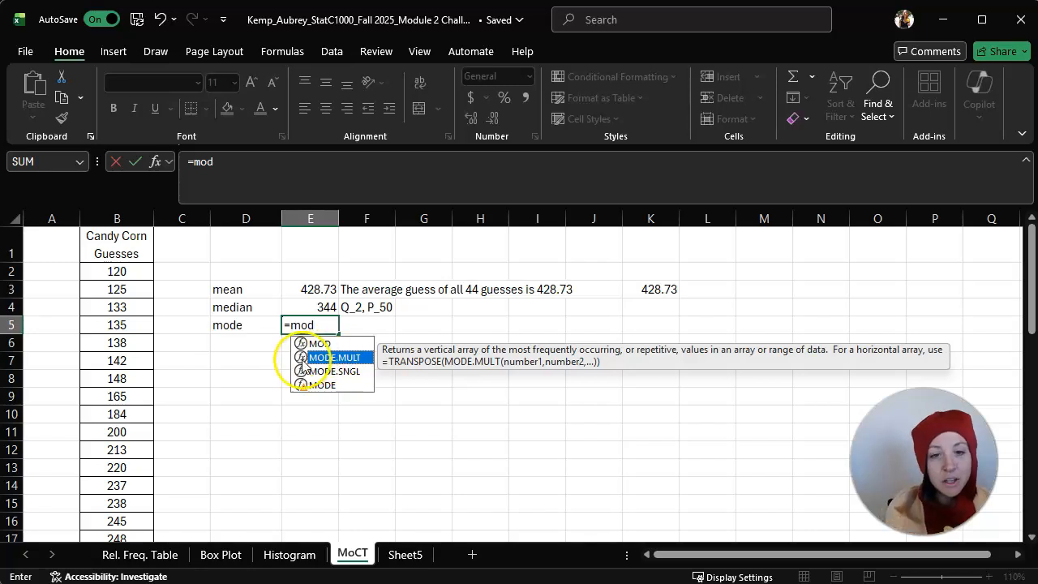
{"action": "key", "text": "BackSpace"}
{"action": "key", "text": "BackSpace"}
{"action": "key", "text": "Escape"}
{"action": "left_click", "coordinate": [501, 409]}
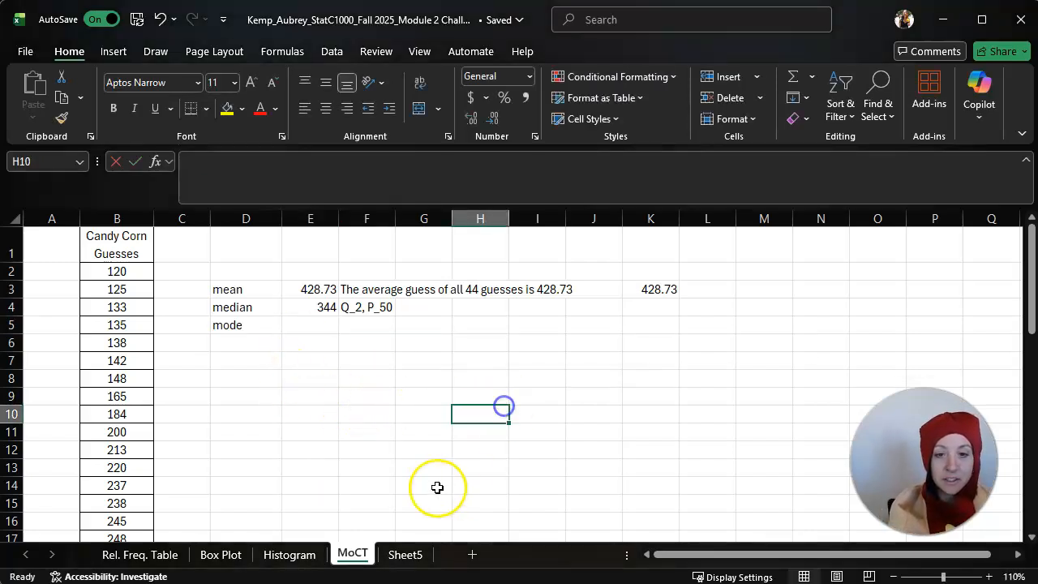
{"action": "left_click_drag", "start_coordinate": [310, 322], "coordinate": [322, 412]}
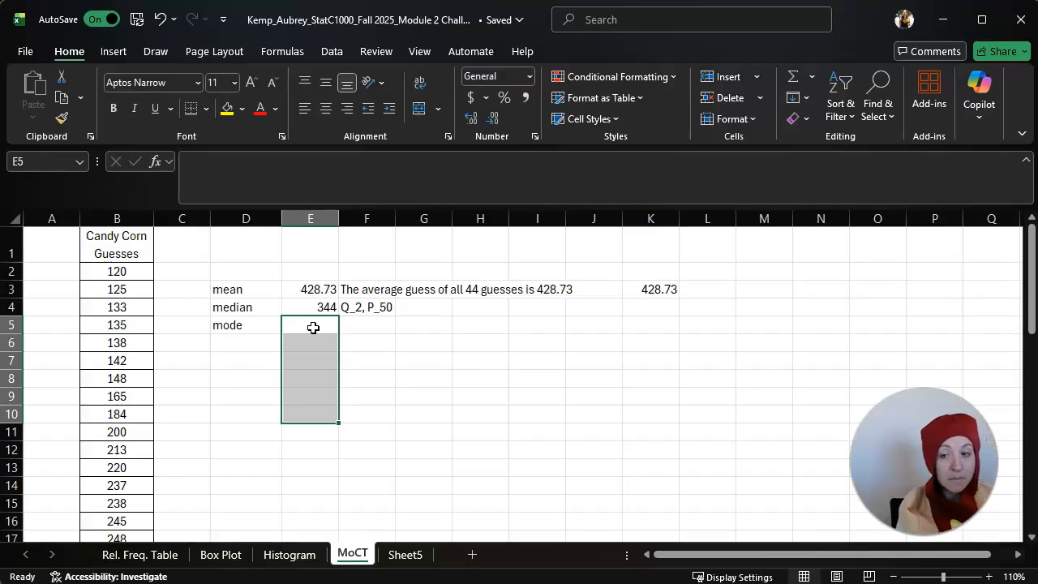
{"action": "type", "text": "=mode"}
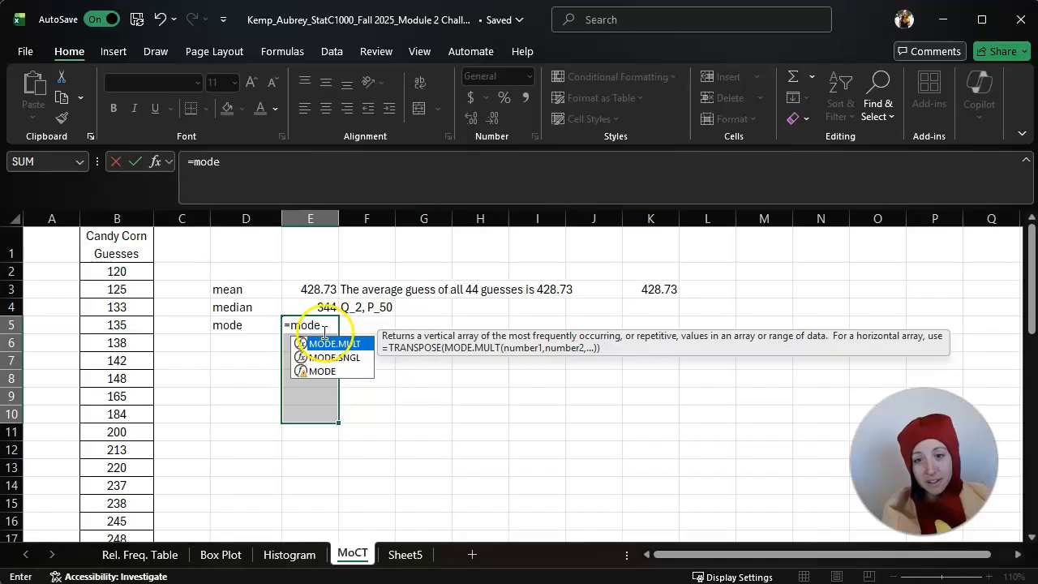
{"action": "double_click", "coordinate": [325, 343]}
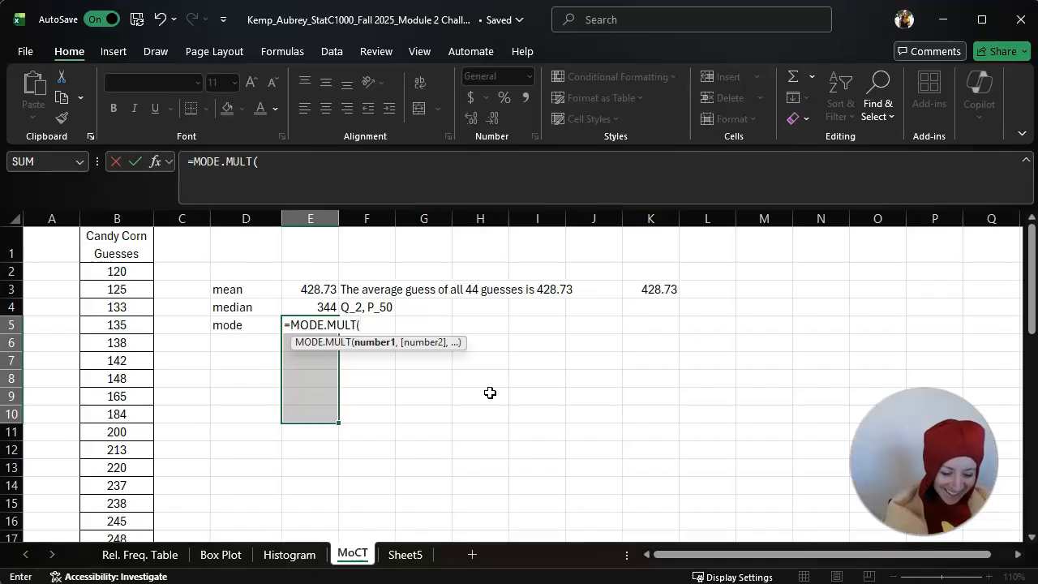
{"action": "key", "text": "BackSpace"}
{"action": "key", "text": "BackSpace"}
{"action": "key", "text": "BackSpace"}
{"action": "key", "text": "BackSpace"}
{"action": "key", "text": "BackSpace"}
{"action": "key", "text": "BackSpace"}
{"action": "key", "text": "Escape"}
{"action": "left_click", "coordinate": [417, 375]}
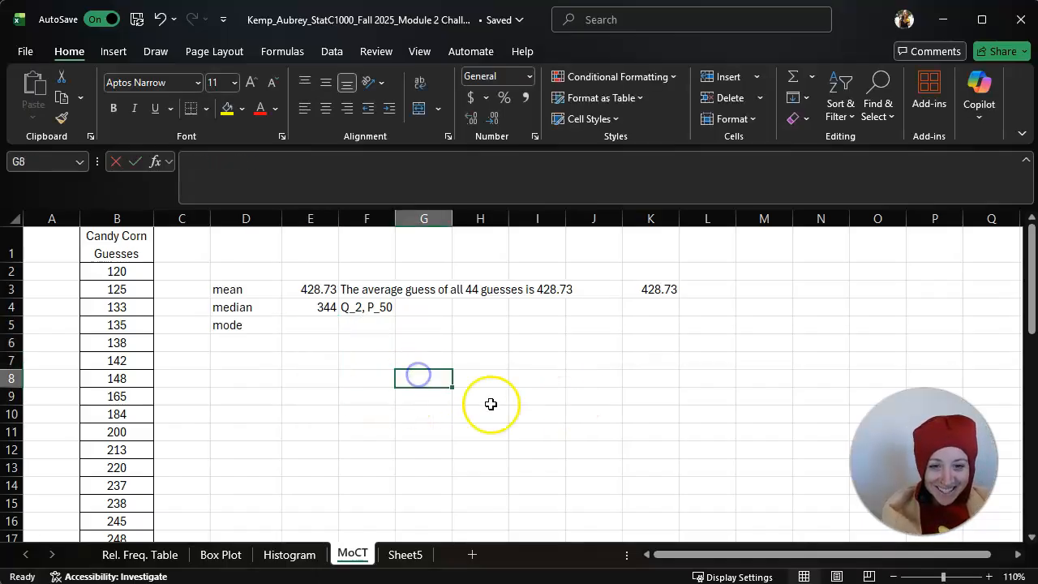
Calculate all modes of the candy corn guesses in E5:E12 with the array formula =MODE.MULT(B2:B45)
{"action": "left_click_drag", "start_coordinate": [305, 329], "coordinate": [315, 445]}
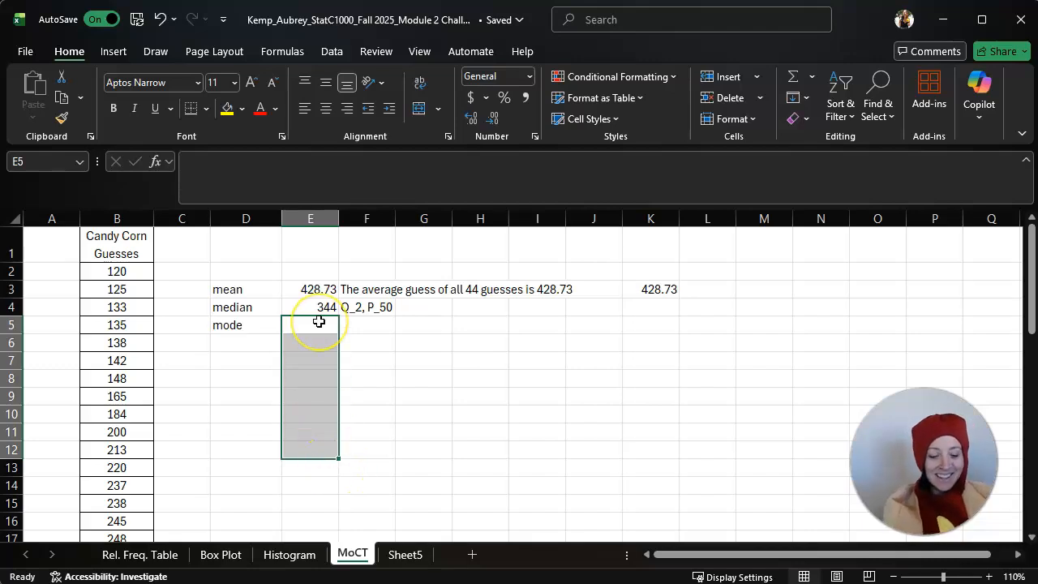
{"action": "type", "text": "=mo"}
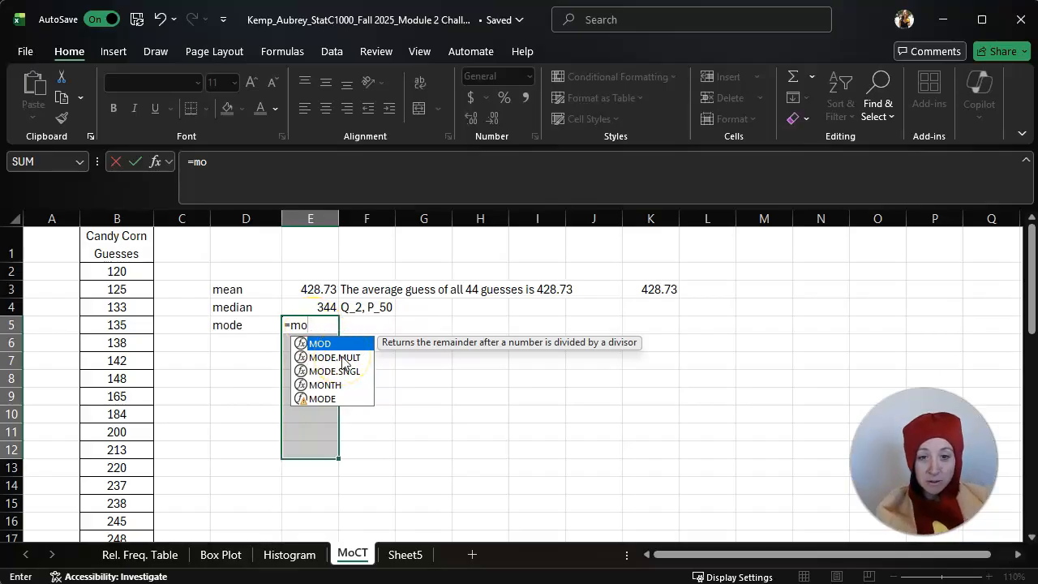
{"action": "double_click", "coordinate": [344, 358]}
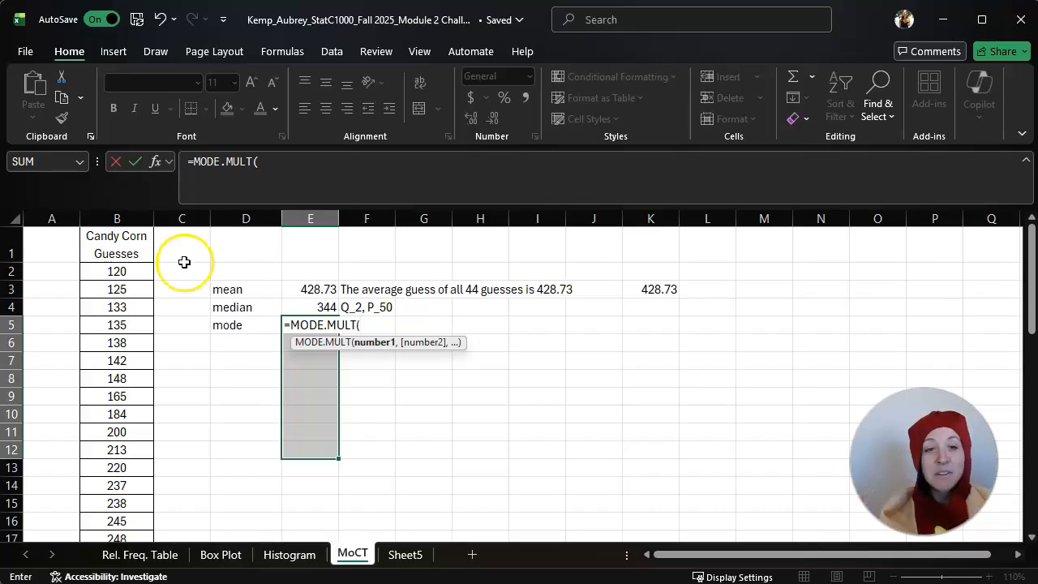
{"action": "left_click_drag", "start_coordinate": [121, 271], "coordinate": [128, 510]}
{"action": "scroll", "coordinate": [229, 419], "scroll_direction": "up", "scroll_amount": 10}
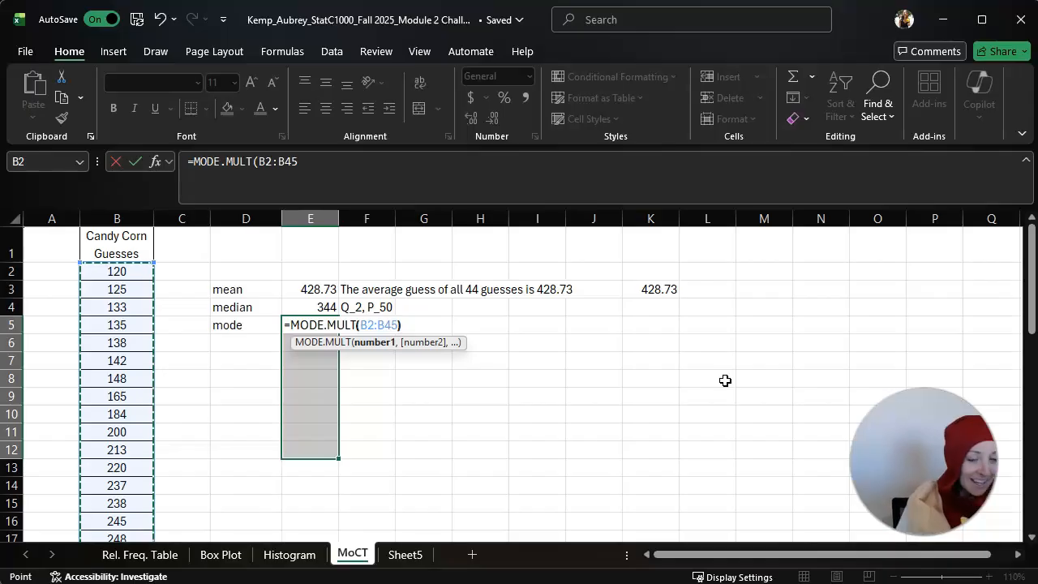
{"action": "type", "text": ")"}
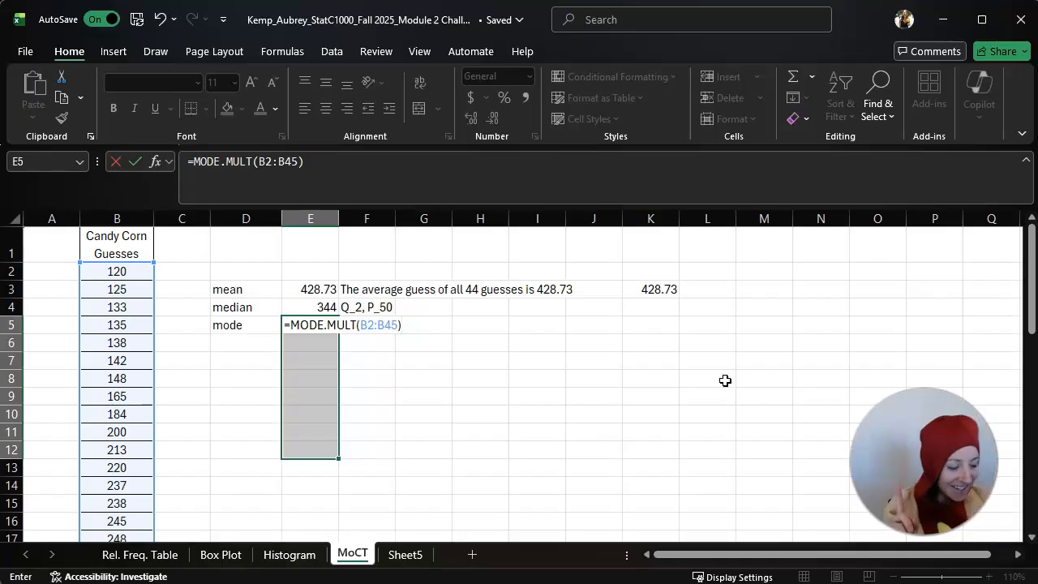
{"action": "key", "text": "ctrl+shift+Return"}
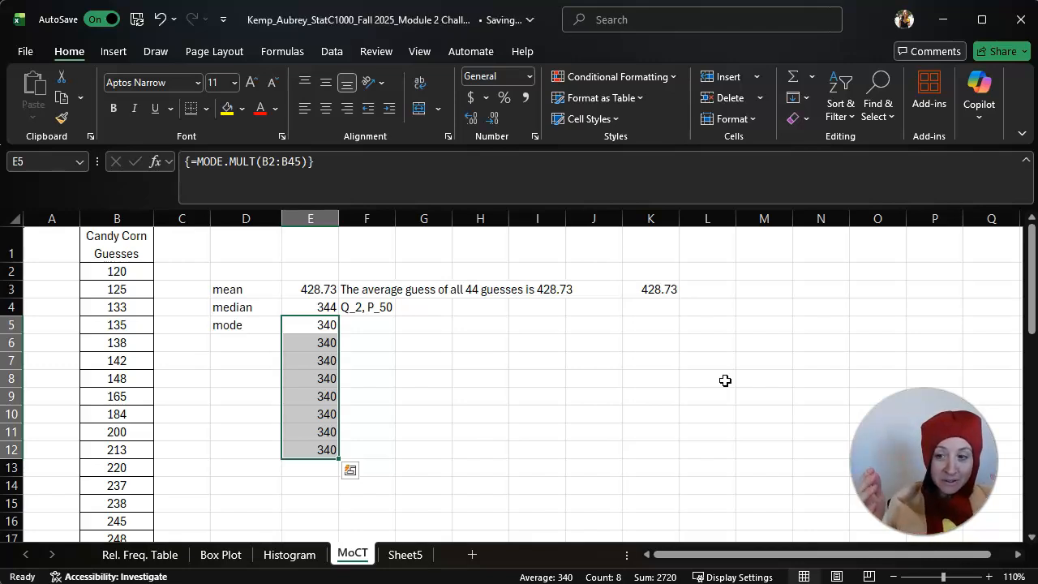
Add the interpretation "Guess that was guessed most frequently!" beside the mode in F5
{"action": "left_click_drag", "start_coordinate": [301, 324], "coordinate": [317, 447]}
{"action": "left_click", "coordinate": [355, 328]}
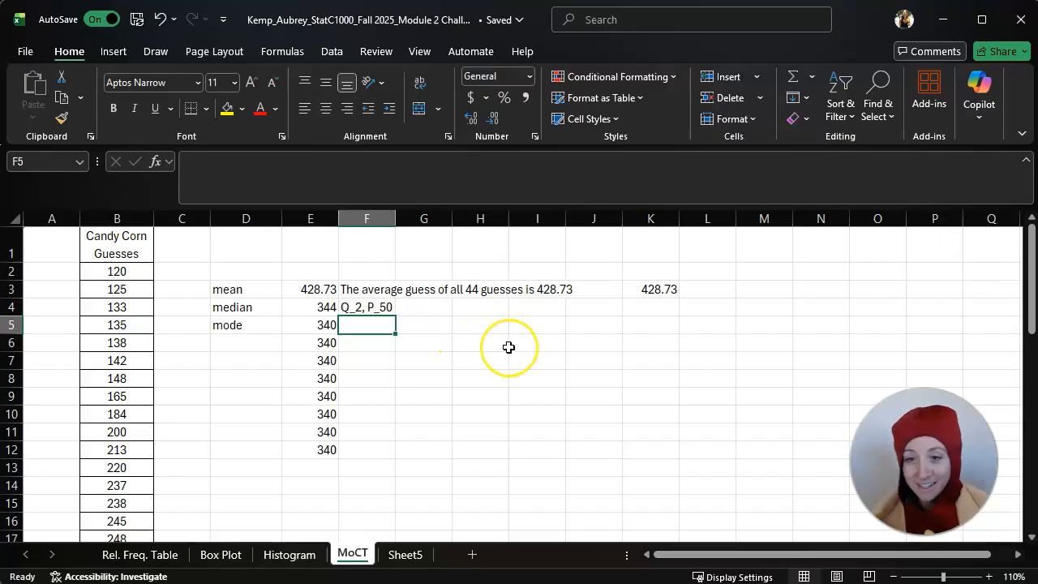
{"action": "type", "text": "Guess that was guessed most frequently!"}
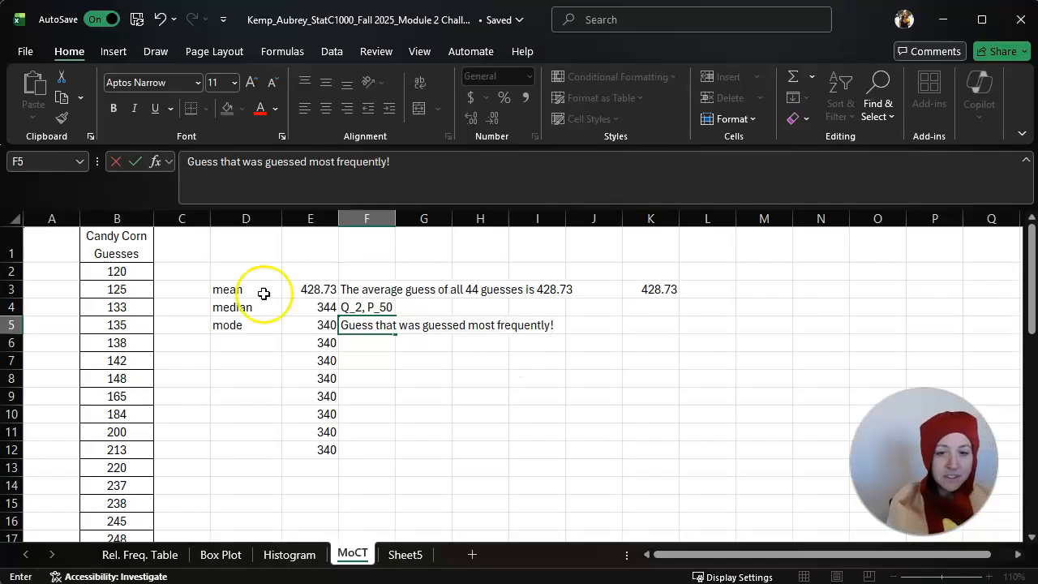
{"action": "left_click", "coordinate": [225, 396]}
Check the repeated guesses in B21:B22 against the mode results in E5:E12
{"action": "scroll", "coordinate": [181, 415], "scroll_direction": "down", "scroll_amount": 4}
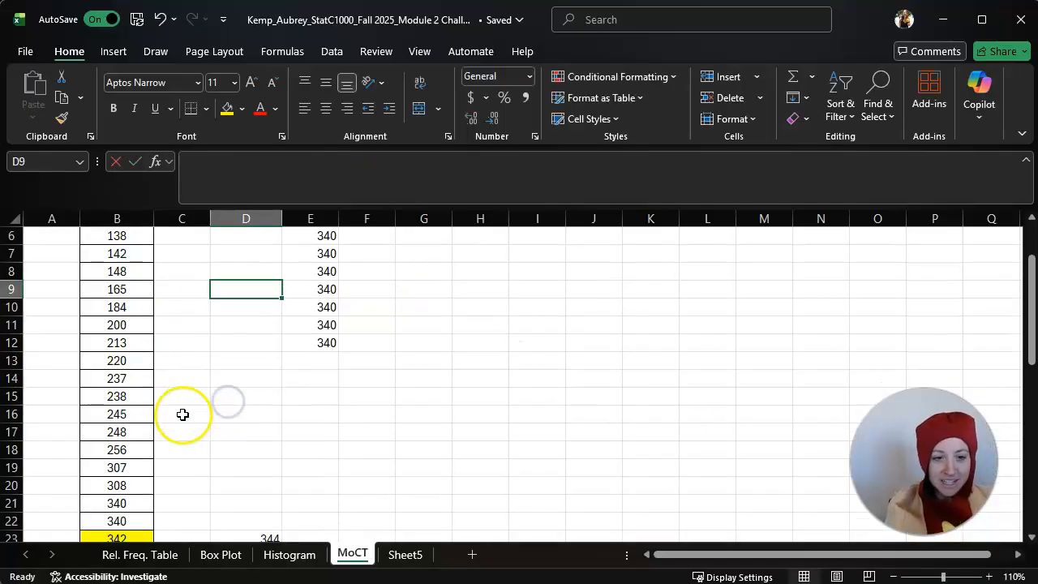
{"action": "left_click_drag", "start_coordinate": [143, 396], "coordinate": [145, 411]}
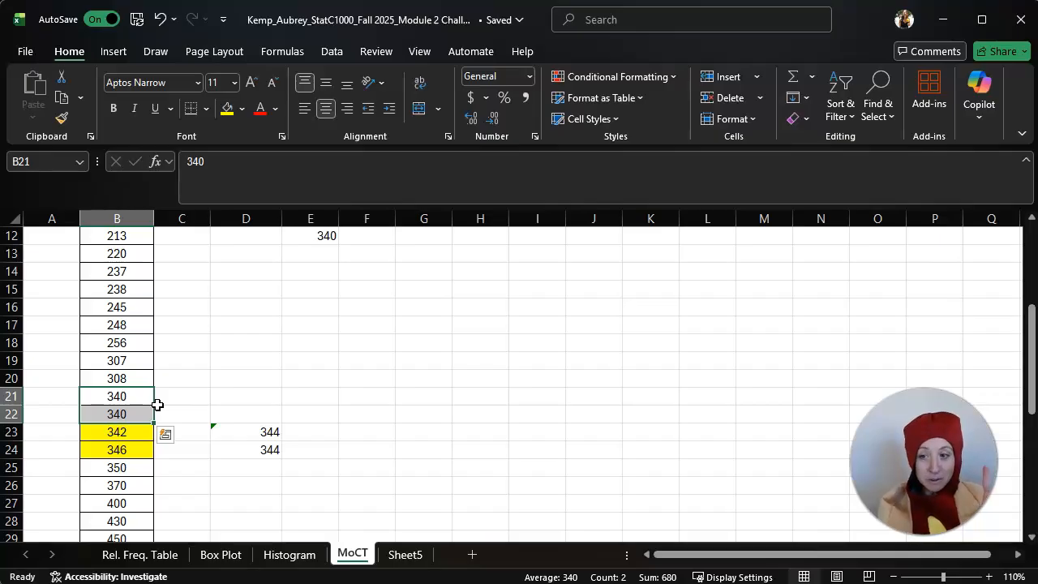
{"action": "scroll", "coordinate": [495, 426], "scroll_direction": "up", "scroll_amount": 4}
{"action": "left_click_drag", "start_coordinate": [313, 324], "coordinate": [313, 454]}
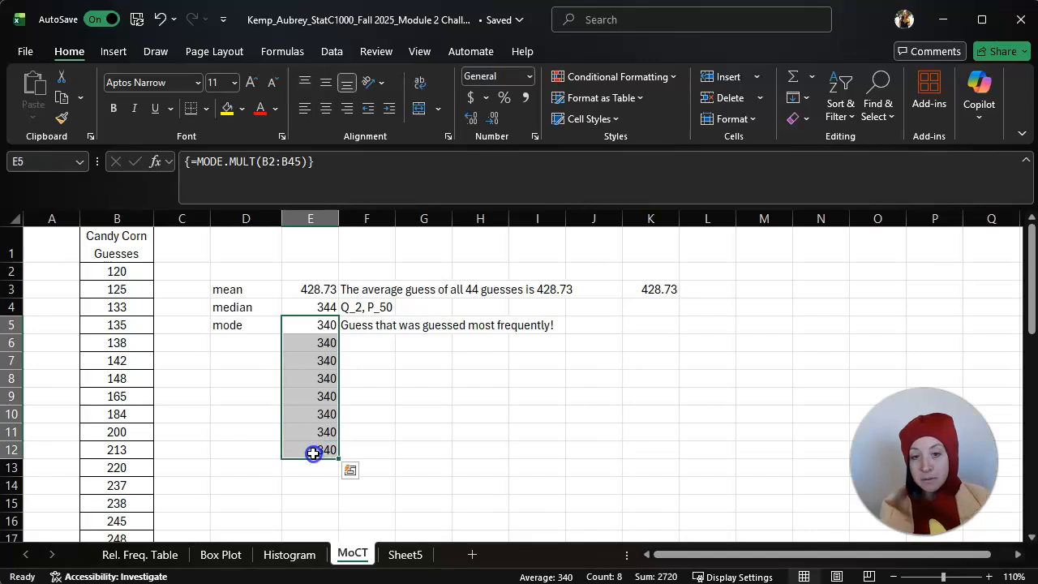
Try to delete the duplicate mode results in E6:E12, keeping only the one in E5
{"action": "left_click", "coordinate": [402, 373]}
{"action": "left_click_drag", "start_coordinate": [321, 343], "coordinate": [327, 450]}
{"action": "key", "text": "Delete"}
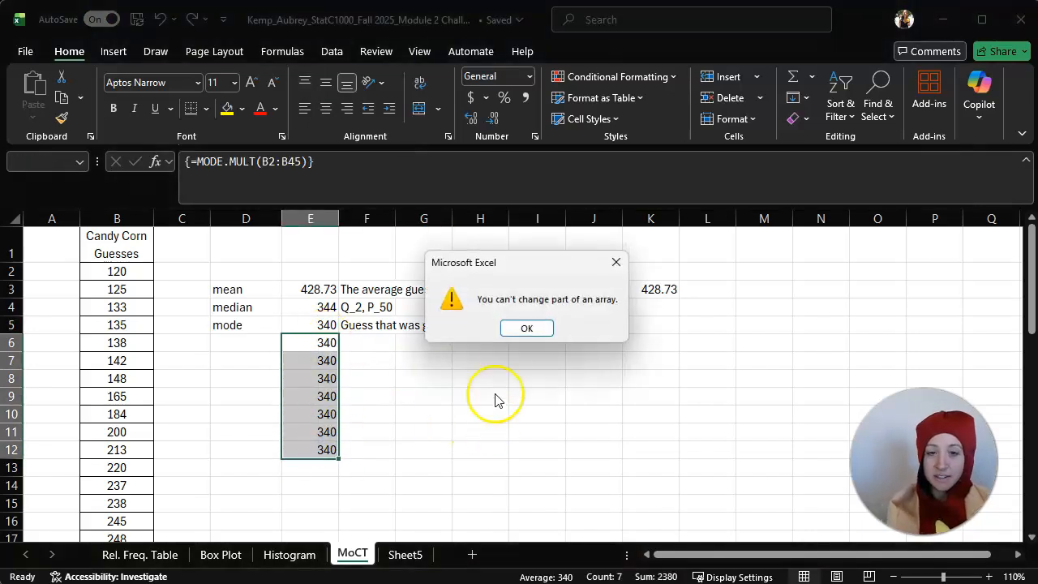
{"action": "left_click", "coordinate": [527, 327]}
{"action": "left_click", "coordinate": [463, 379]}
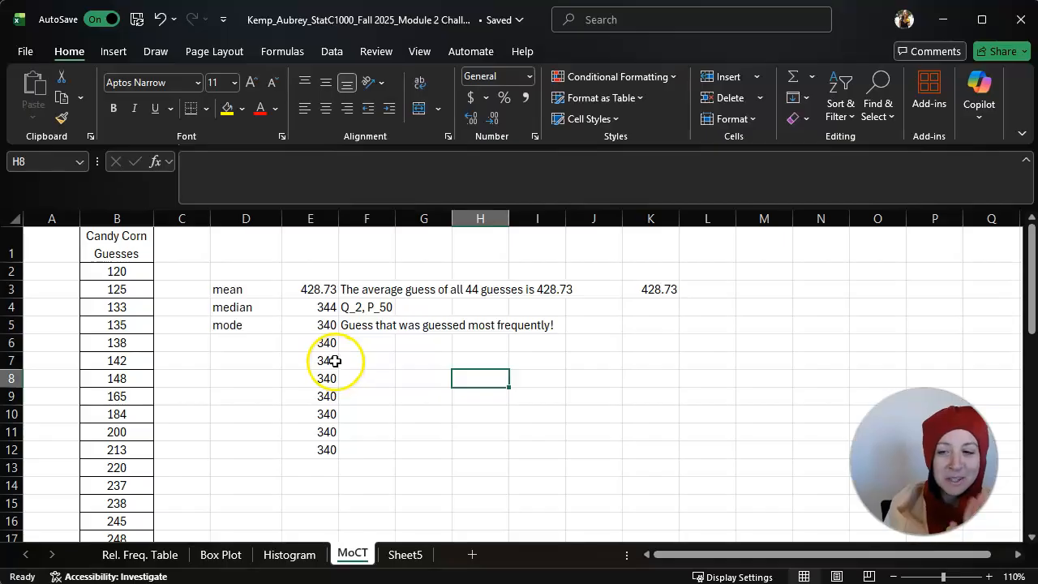
{"action": "left_click", "coordinate": [214, 378]}
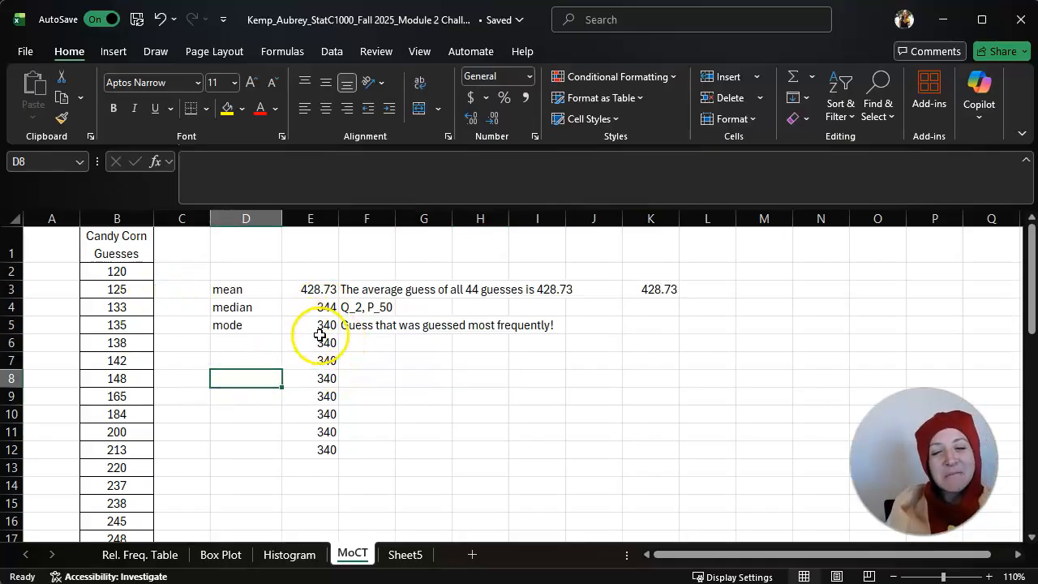
Add an extra guess of 1510 in B46, at the end of the candy corn list
{"action": "scroll", "coordinate": [128, 397], "scroll_direction": "down", "scroll_amount": 4}
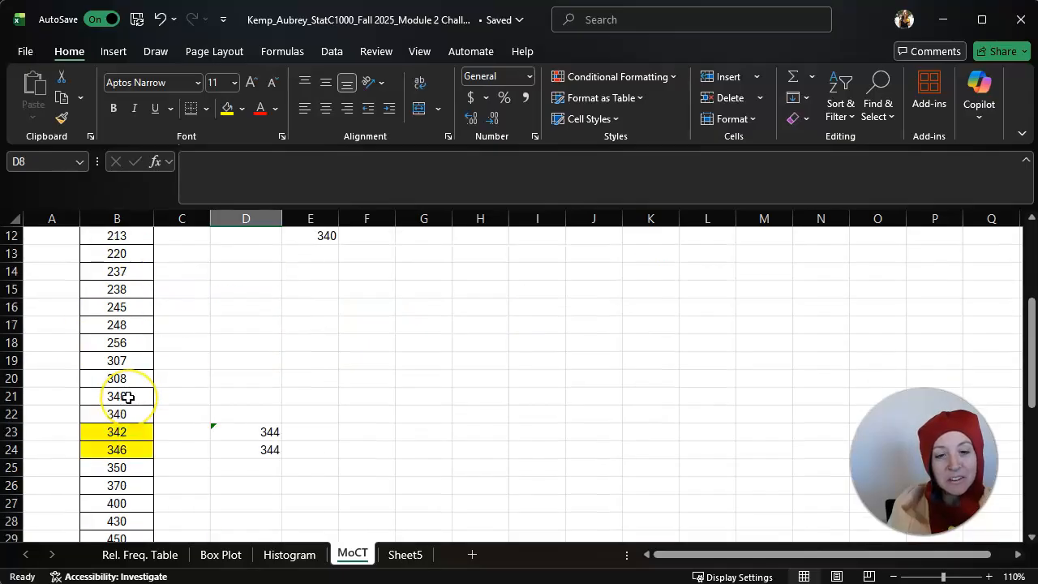
{"action": "scroll", "coordinate": [128, 398], "scroll_direction": "down", "scroll_amount": 8}
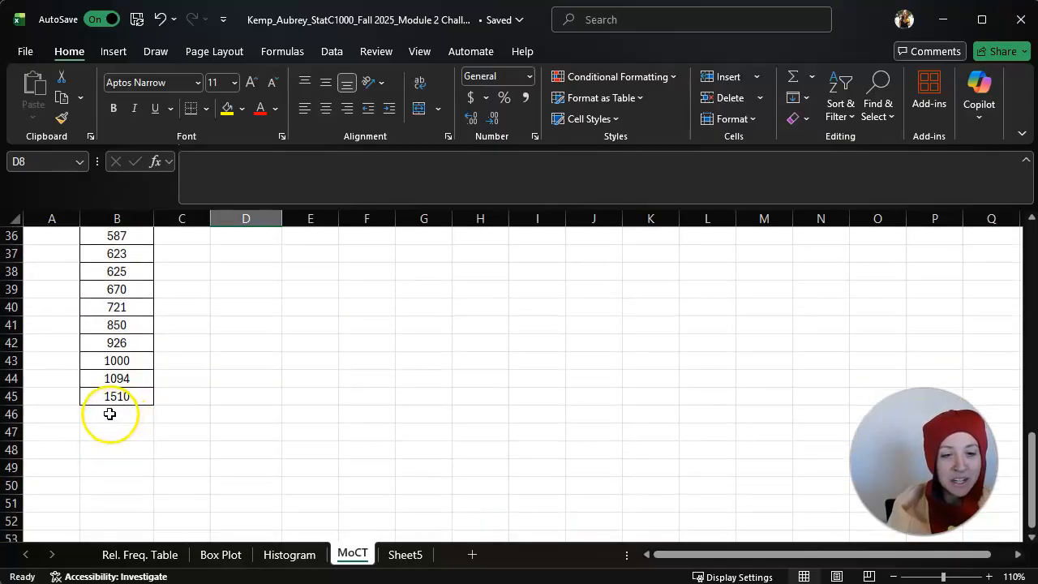
{"action": "left_click", "coordinate": [110, 413]}
{"action": "type", "text": "1510"}
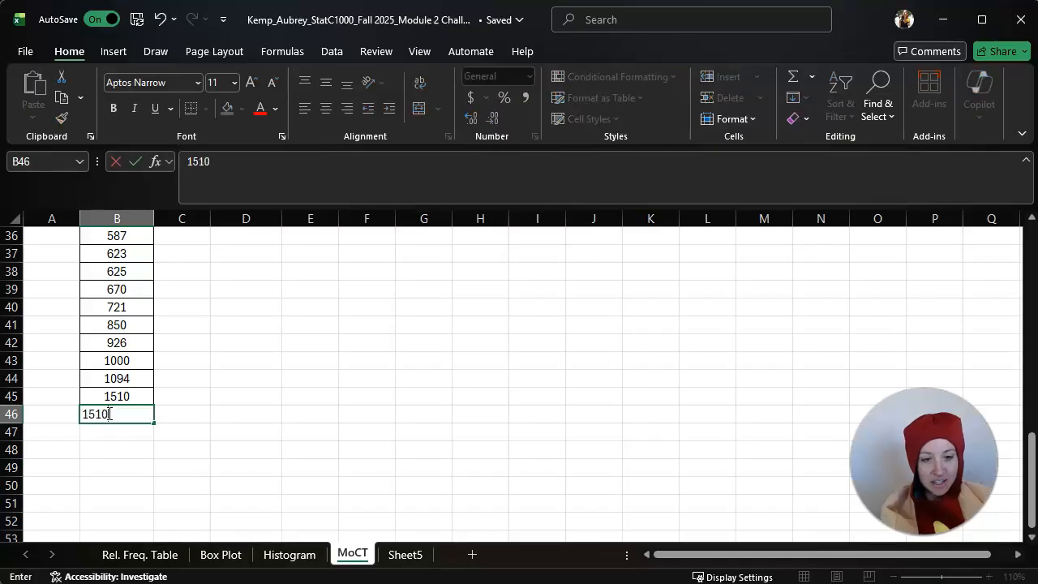
{"action": "key", "text": "Return"}
{"action": "left_click", "coordinate": [274, 382]}
Clear the entire mode array from E5:E12
{"action": "scroll", "coordinate": [444, 382], "scroll_direction": "up", "scroll_amount": 2}
{"action": "scroll", "coordinate": [445, 382], "scroll_direction": "up", "scroll_amount": 10}
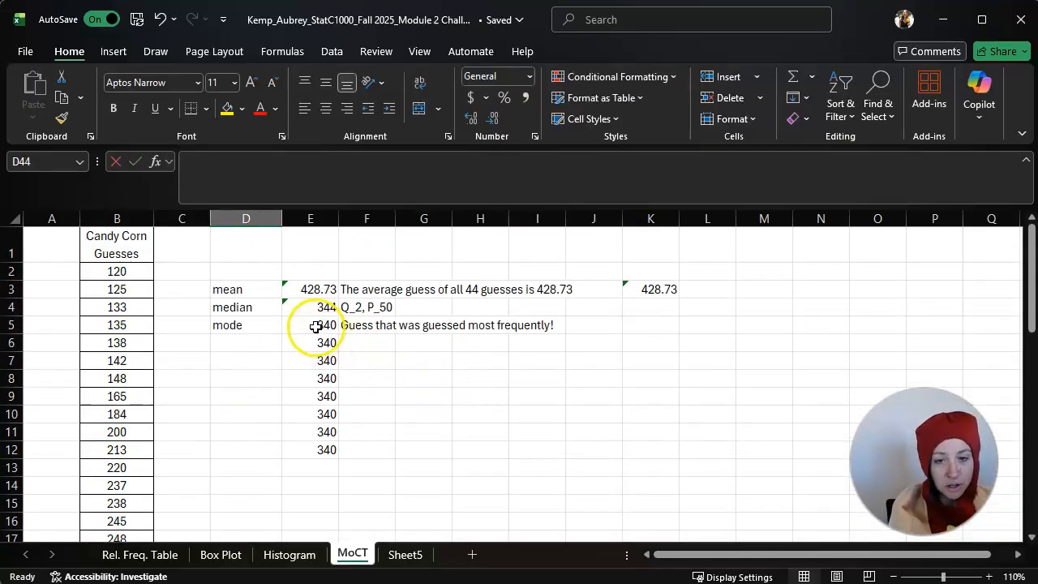
{"action": "left_click_drag", "start_coordinate": [317, 324], "coordinate": [318, 457]}
{"action": "key", "text": "Delete"}
{"action": "left_click", "coordinate": [463, 412]}
{"action": "left_click", "coordinate": [291, 324]}
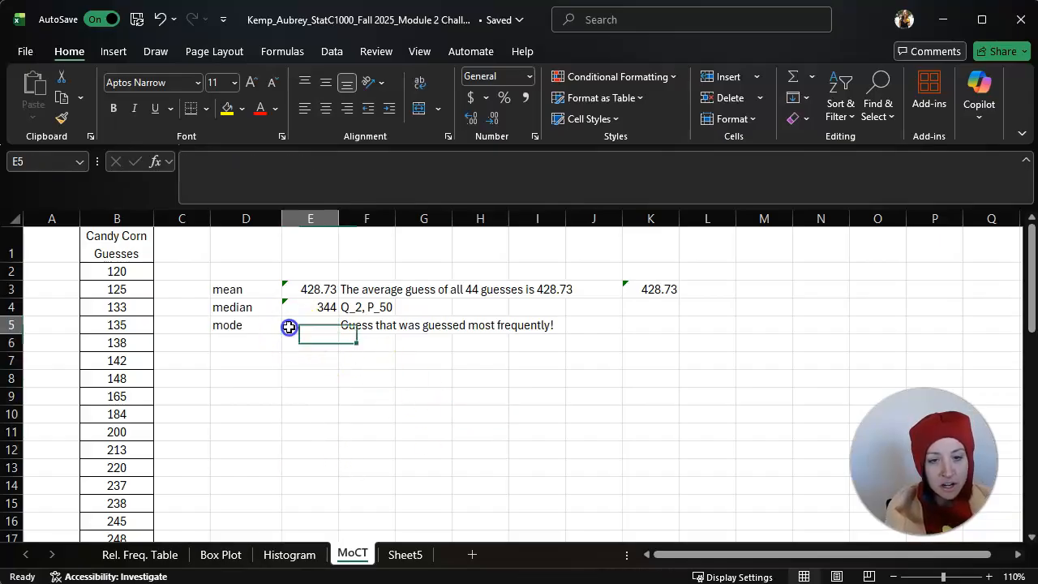
{"action": "type", "text": "="}
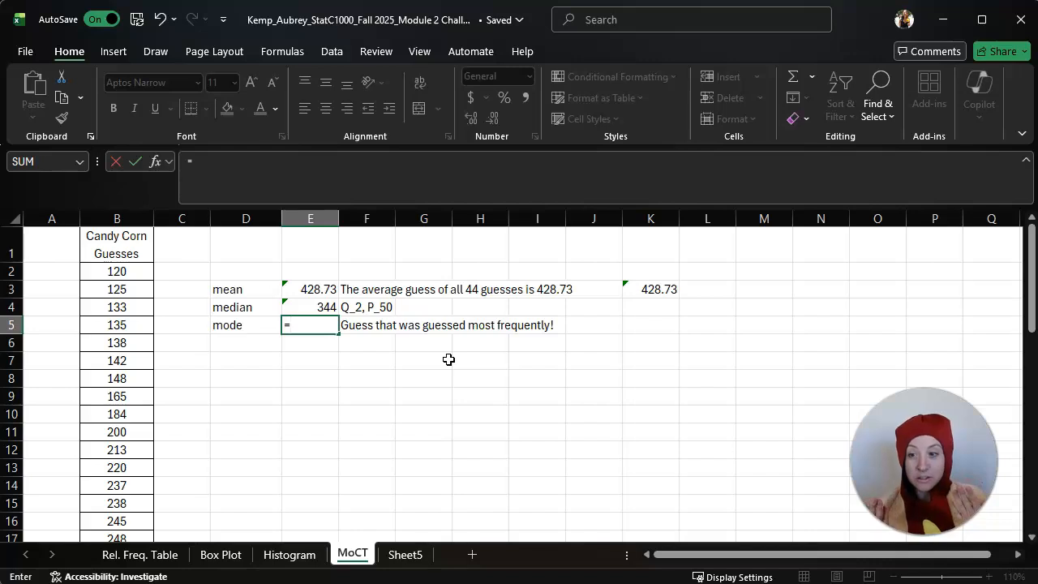
{"action": "left_click", "coordinate": [449, 359]}
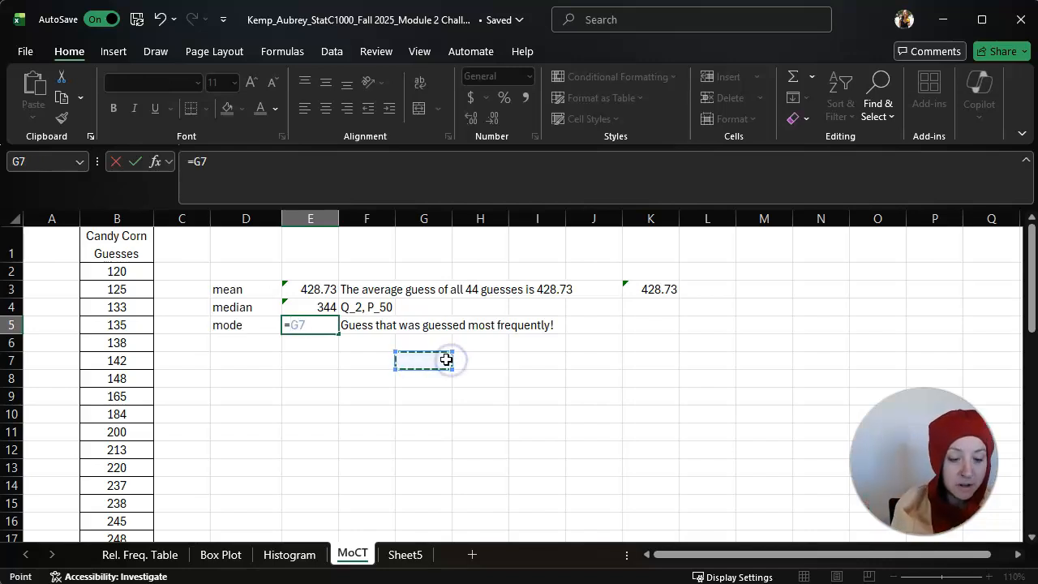
{"action": "key", "text": "Escape"}
{"action": "left_click", "coordinate": [391, 381]}
Enter =MODE.MULT(B2:B46) as an array formula across E5:E10 so that multiple modes can be listed
{"action": "left_click_drag", "start_coordinate": [311, 326], "coordinate": [317, 415]}
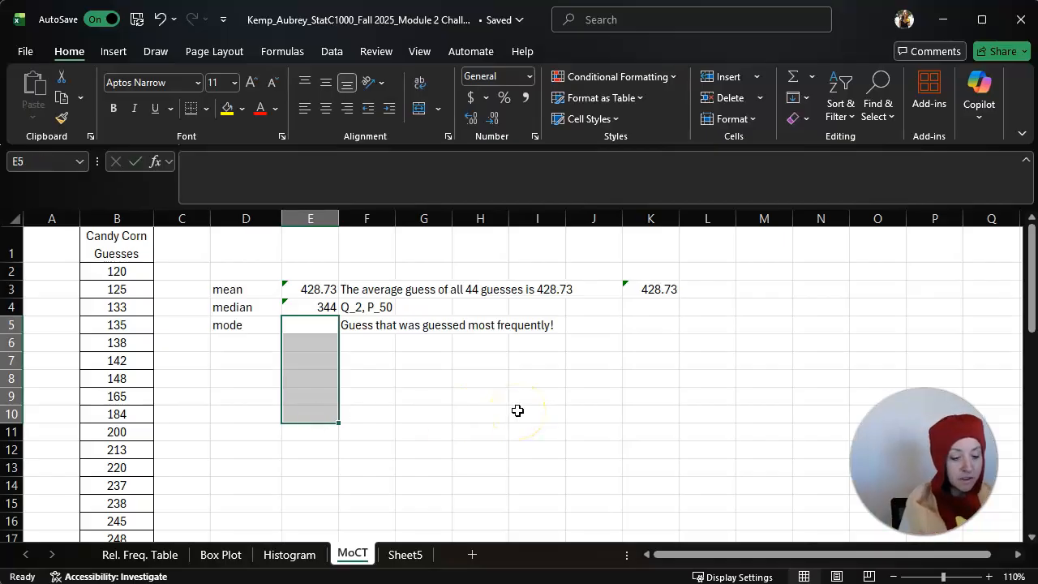
{"action": "type", "text": "=mo"}
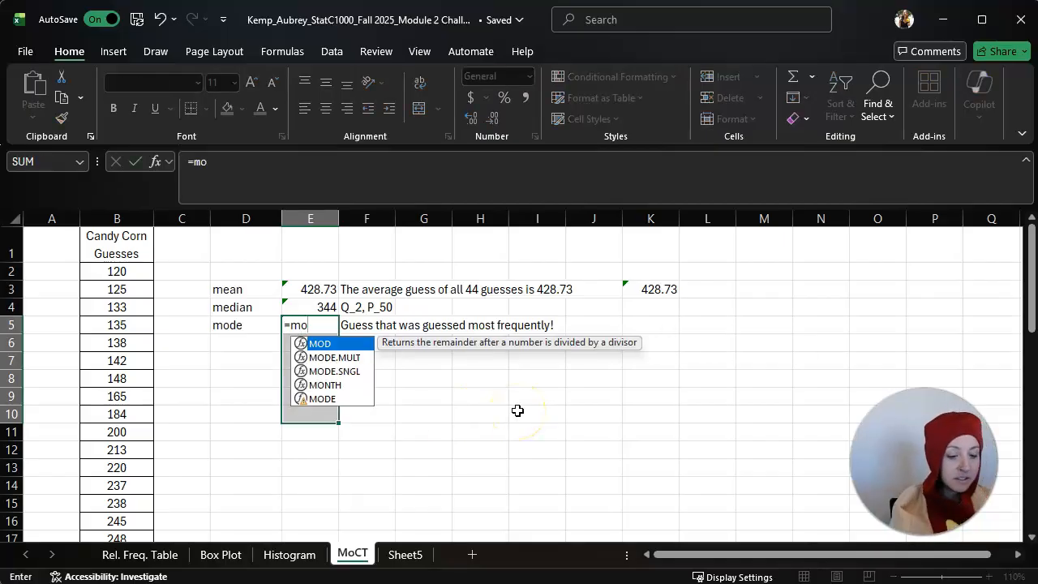
{"action": "double_click", "coordinate": [344, 358]}
{"action": "left_click_drag", "start_coordinate": [121, 271], "coordinate": [120, 503]}
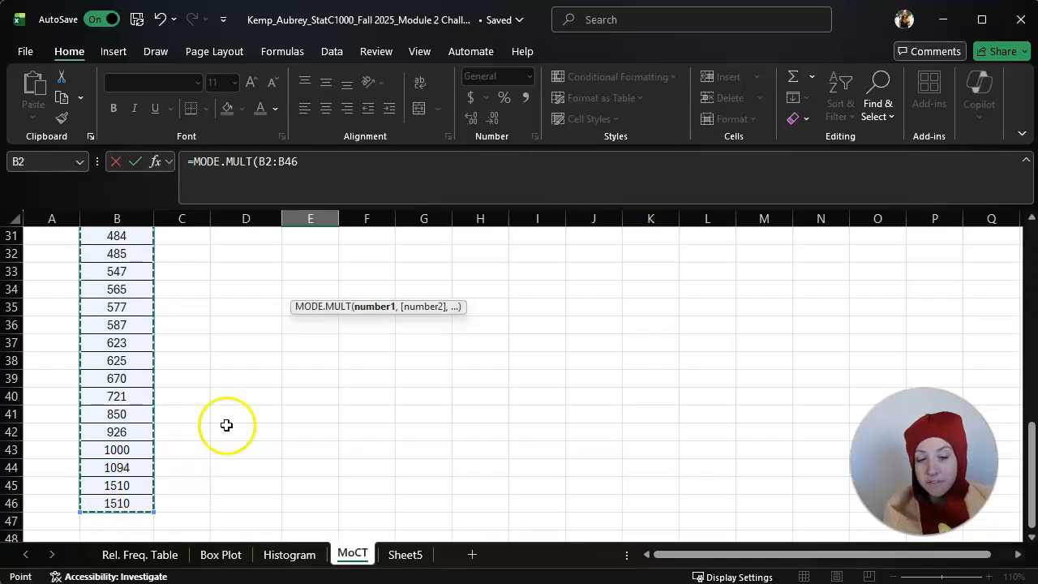
{"action": "scroll", "coordinate": [473, 408], "scroll_direction": "up", "scroll_amount": 10}
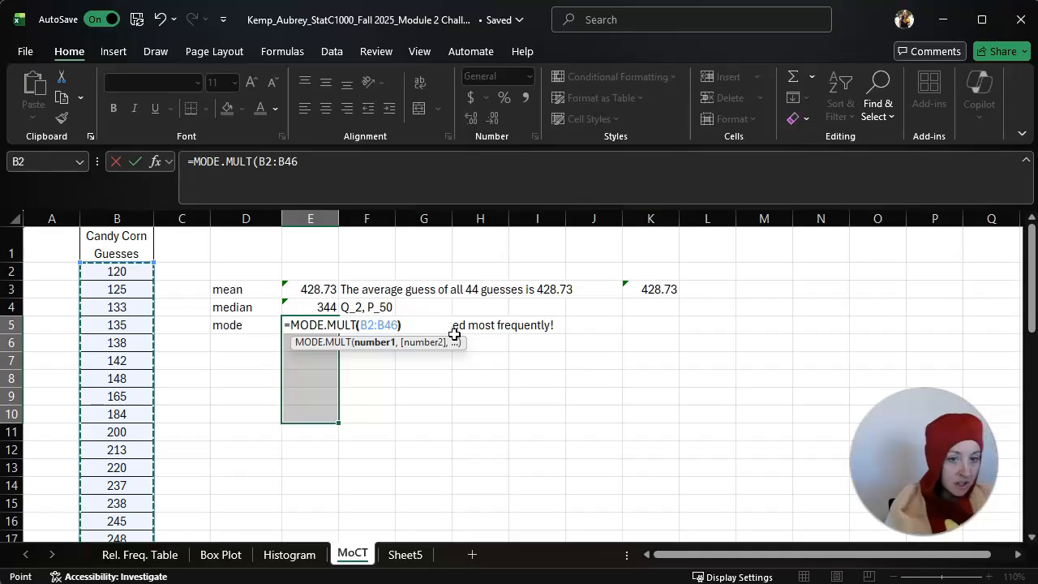
{"action": "type", "text": ")"}
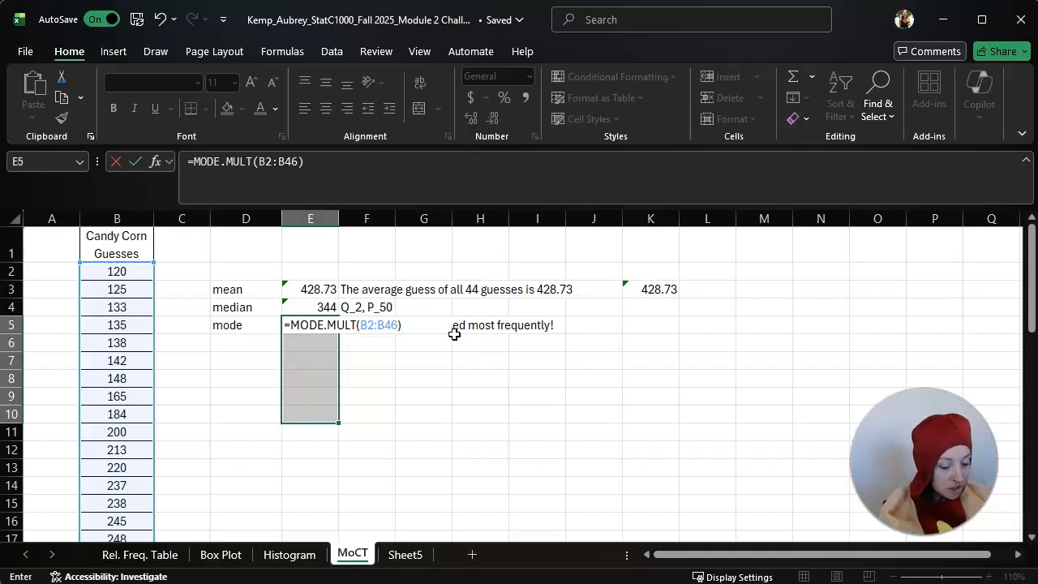
{"action": "key", "text": "ctrl+shift+Return"}
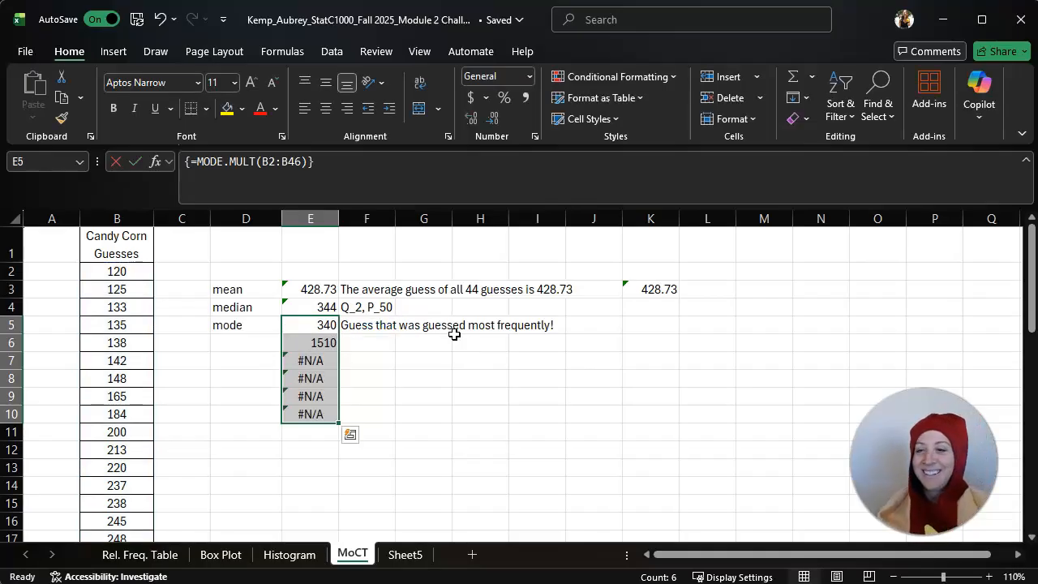
Compare the mode results in E5:E6 with the repeated guesses in B21:B22 and B45:B46
{"action": "left_click", "coordinate": [302, 328]}
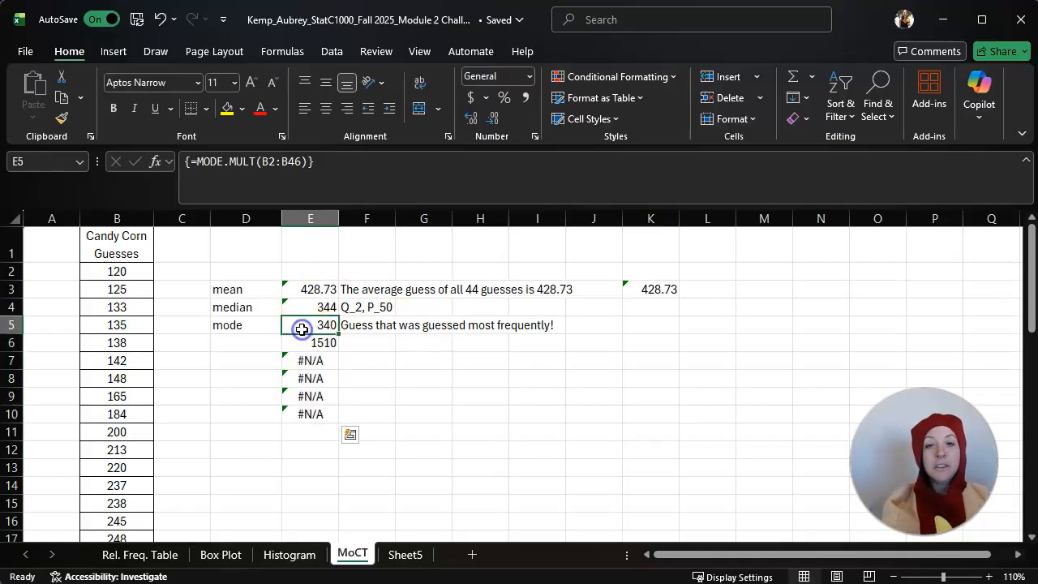
{"action": "left_click", "coordinate": [293, 342]}
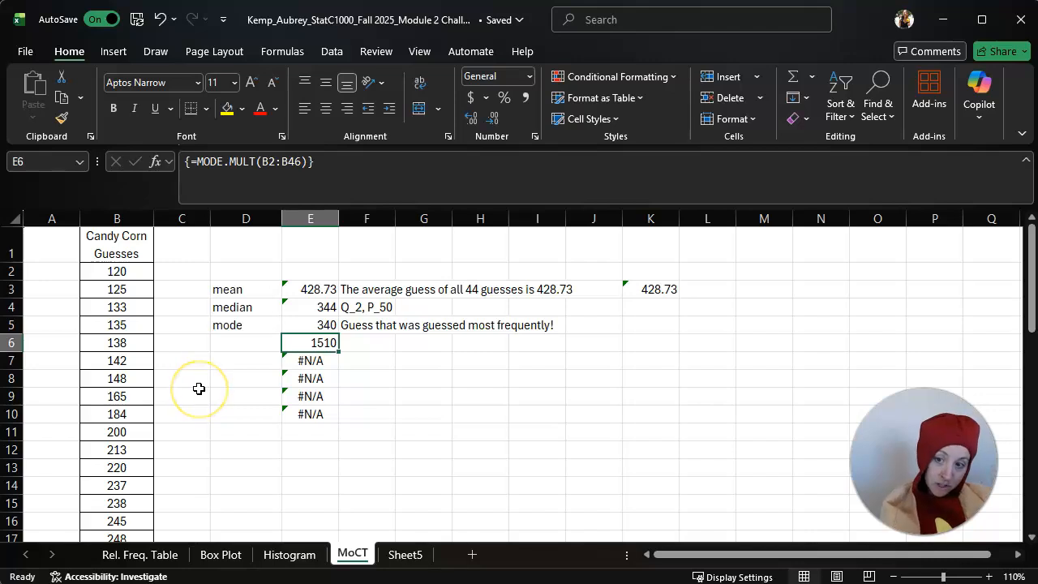
{"action": "scroll", "coordinate": [178, 421], "scroll_direction": "down", "scroll_amount": 5}
{"action": "left_click_drag", "start_coordinate": [130, 341], "coordinate": [134, 367]}
{"action": "scroll", "coordinate": [186, 370], "scroll_direction": "down", "scroll_amount": 6}
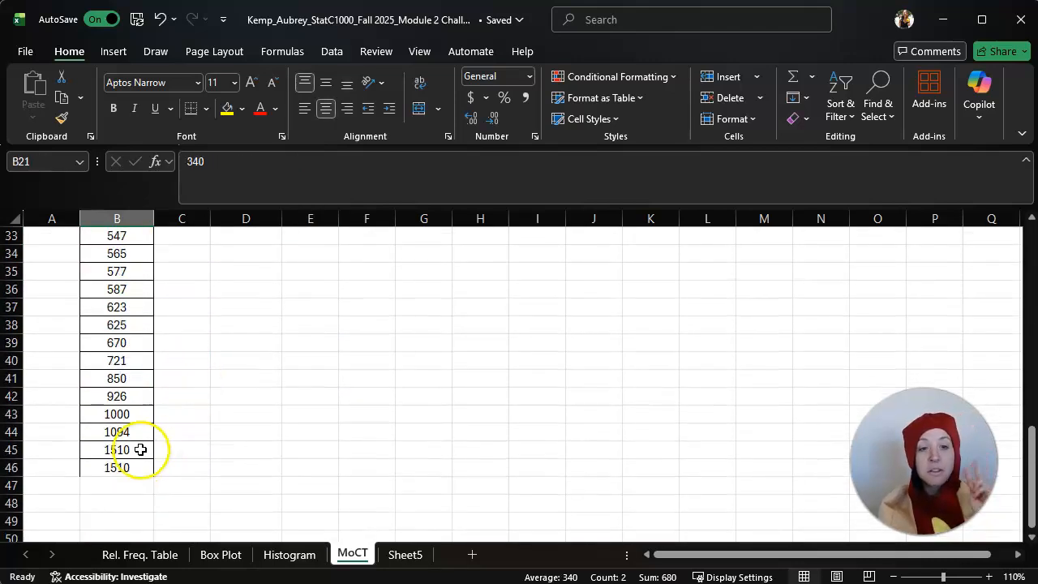
{"action": "left_click_drag", "start_coordinate": [139, 450], "coordinate": [141, 465]}
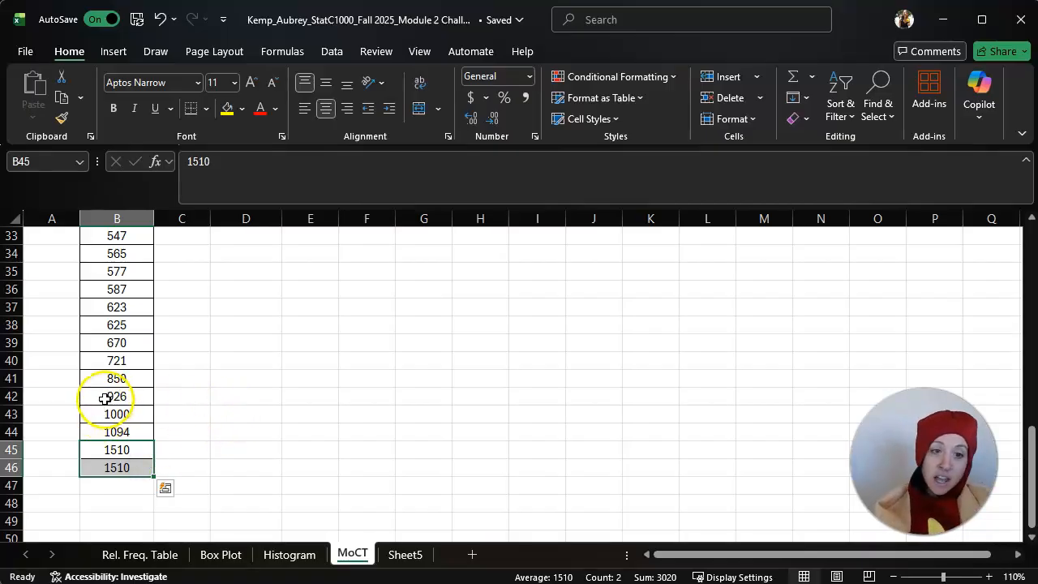
{"action": "scroll", "coordinate": [319, 410], "scroll_direction": "up", "scroll_amount": 11}
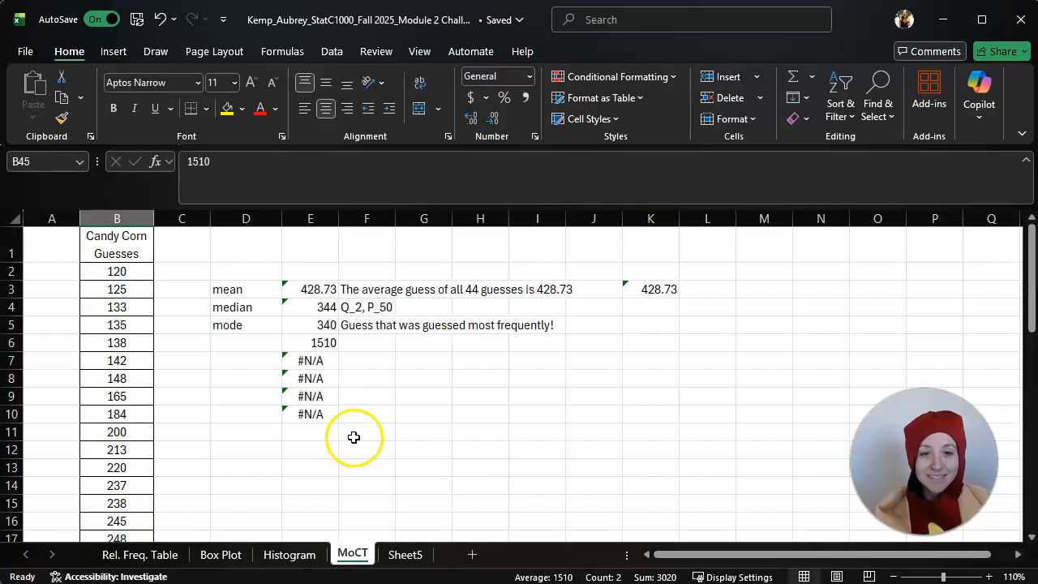
Clear the mode array from E5:E10 and enter 340 in E5 as a plain value for the mode
{"action": "left_click_drag", "start_coordinate": [322, 325], "coordinate": [313, 417]}
{"action": "key", "text": "Delete"}
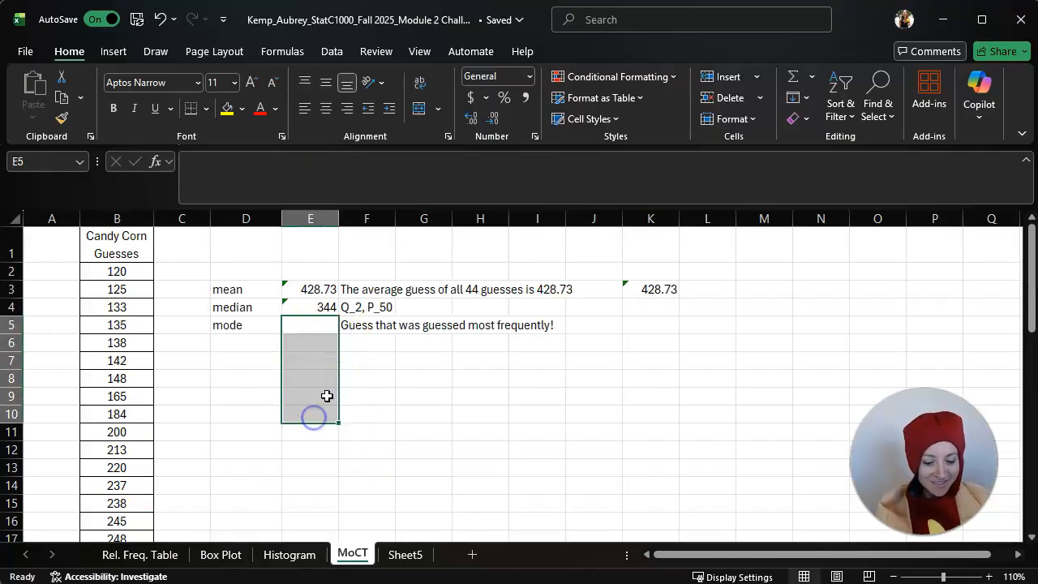
{"action": "left_click", "coordinate": [441, 349]}
{"action": "left_click", "coordinate": [316, 325]}
{"action": "type", "text": "340"}
{"action": "key", "text": "Return"}
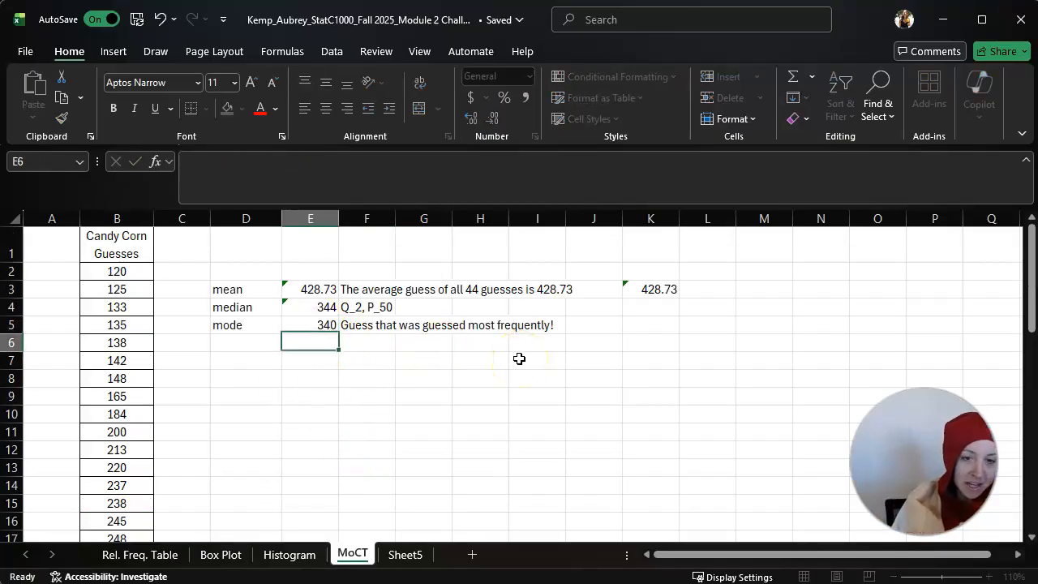
Remove the extra 1510 guess from B46 and delete the whole of row 46
{"action": "scroll", "coordinate": [268, 408], "scroll_direction": "down", "scroll_amount": 10}
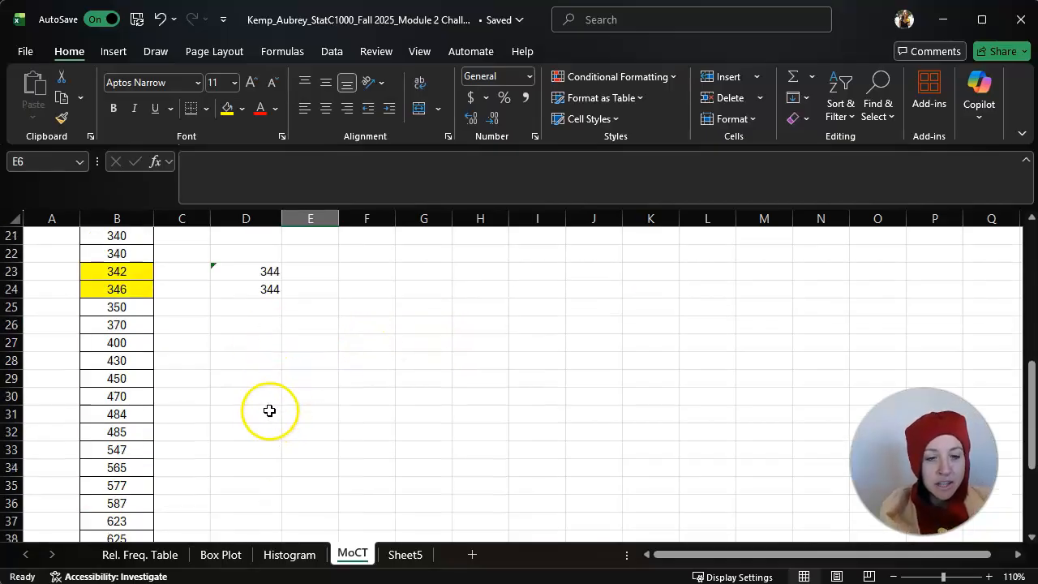
{"action": "scroll", "coordinate": [265, 415], "scroll_direction": "down", "scroll_amount": 2}
{"action": "left_click", "coordinate": [140, 413]}
{"action": "key", "text": "Delete"}
{"action": "left_click", "coordinate": [302, 410]}
{"action": "right_click", "coordinate": [12, 415]}
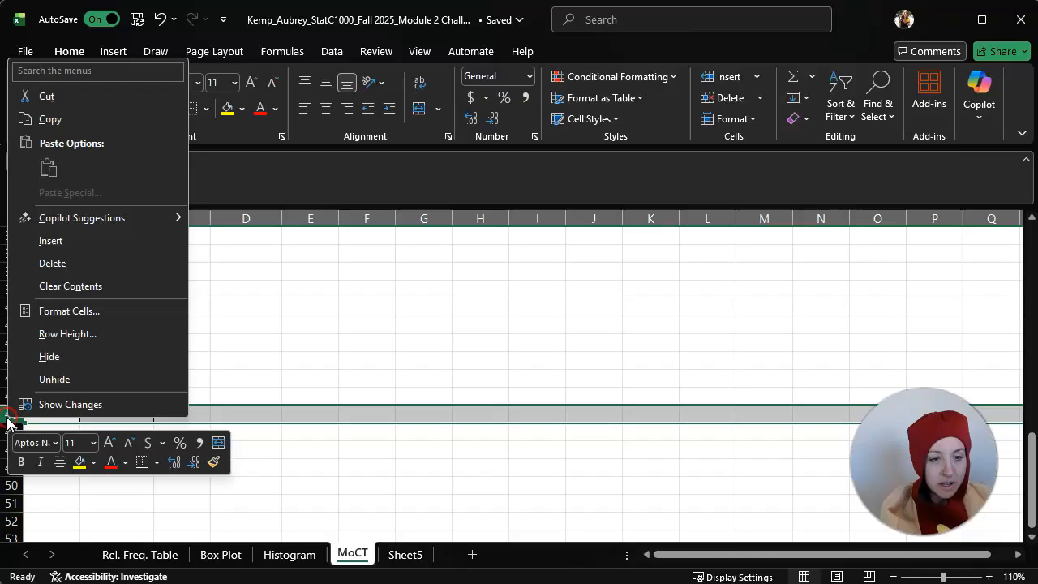
{"action": "left_click", "coordinate": [68, 265]}
{"action": "left_click", "coordinate": [403, 470]}
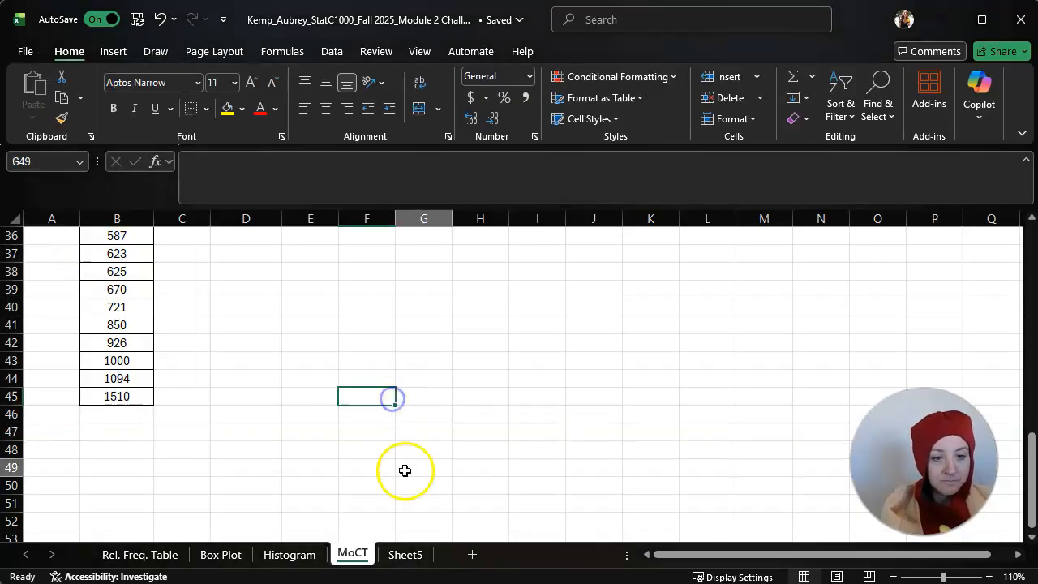
Review the mean, median and mode labels and values in D3:E5
{"action": "scroll", "coordinate": [577, 453], "scroll_direction": "up", "scroll_amount": 5}
{"action": "scroll", "coordinate": [577, 453], "scroll_direction": "up", "scroll_amount": 7}
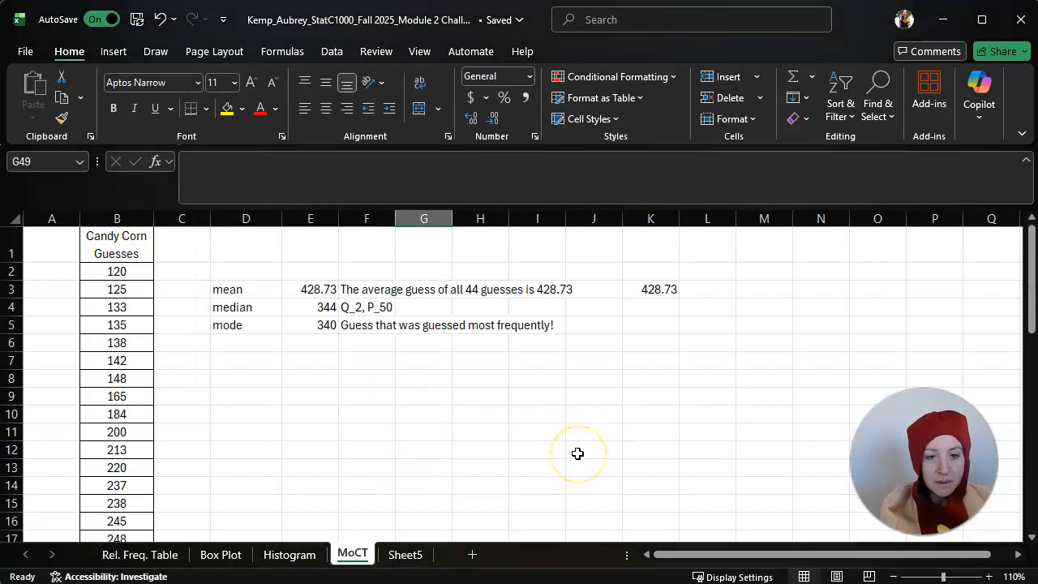
{"action": "left_click", "coordinate": [294, 321]}
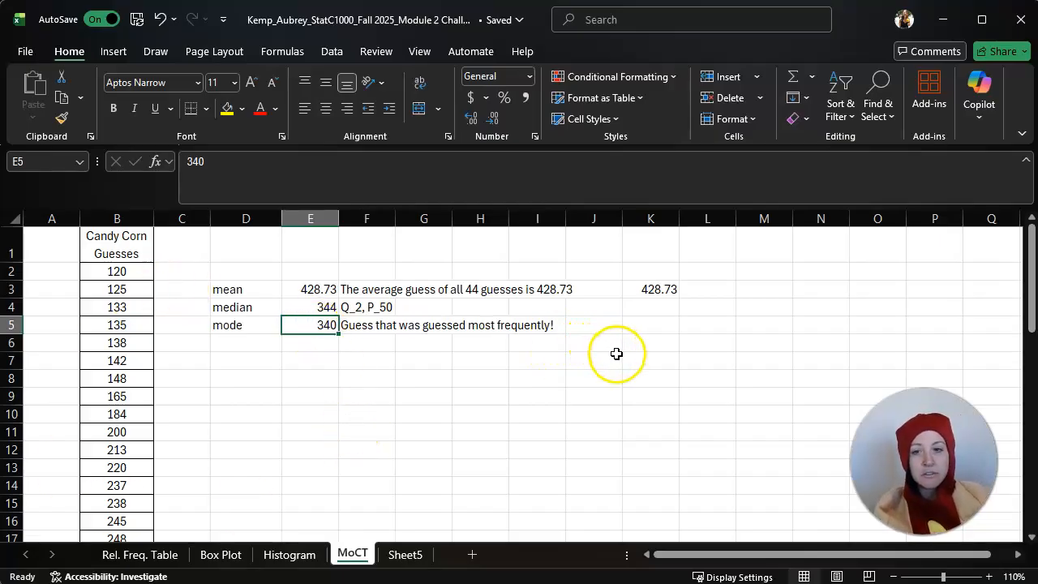
{"action": "left_click", "coordinate": [594, 395]}
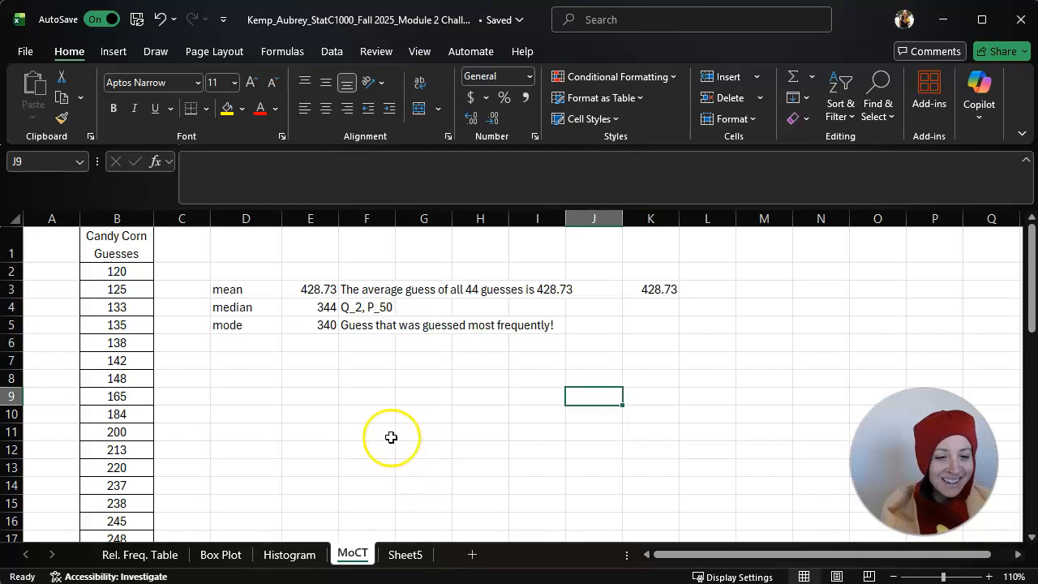
{"action": "left_click", "coordinate": [237, 289]}
{"action": "left_click_drag", "start_coordinate": [236, 290], "coordinate": [316, 326]}
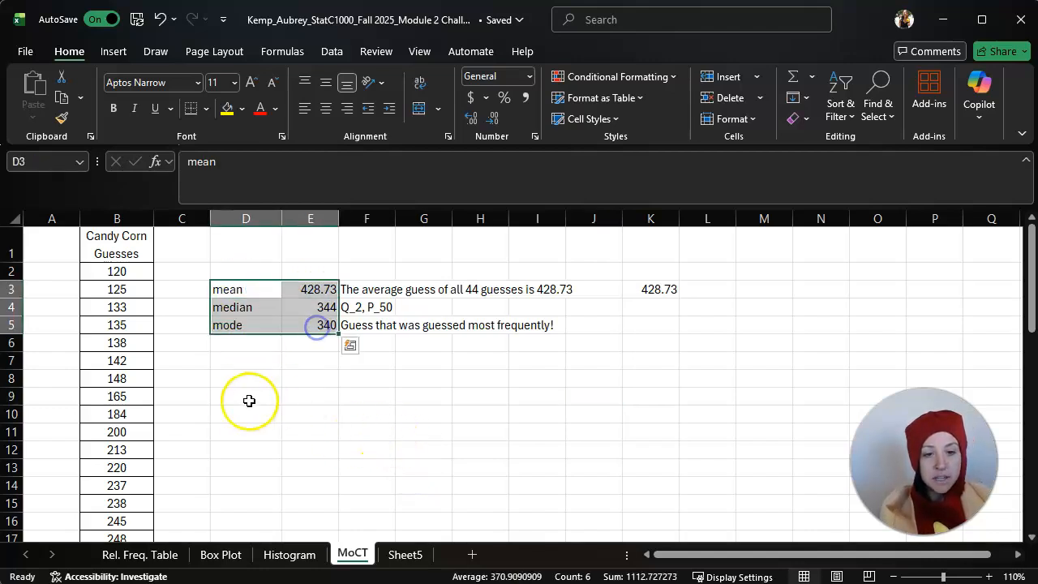